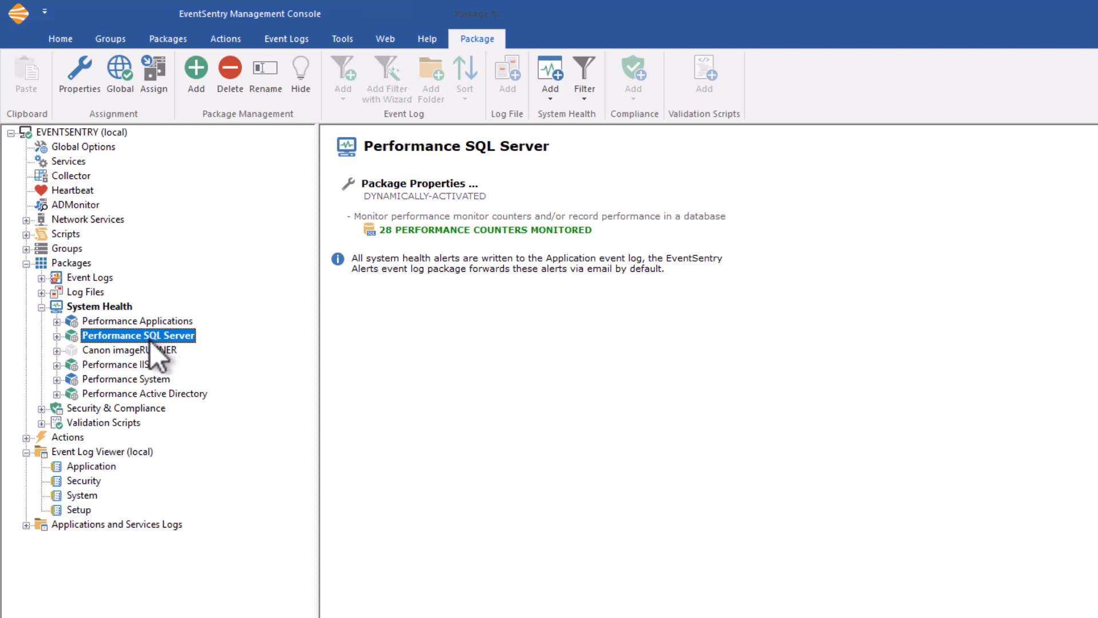
- View the dynamic activation properties of the Performance SQL Server and Performance Active Directory packages
right_click(152, 338)
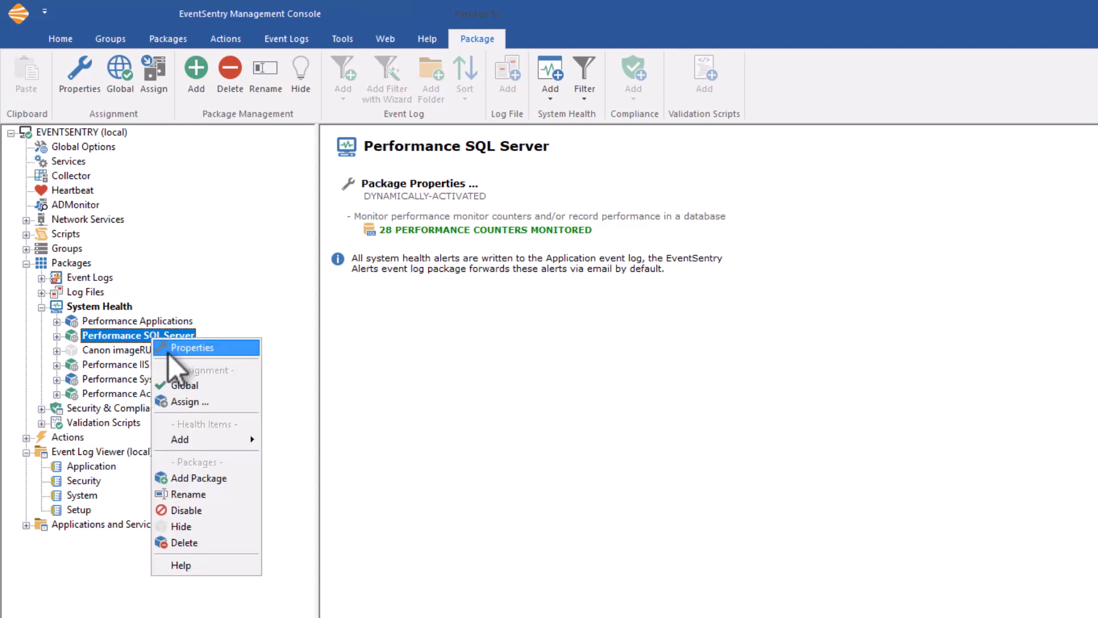
left_click(170, 350)
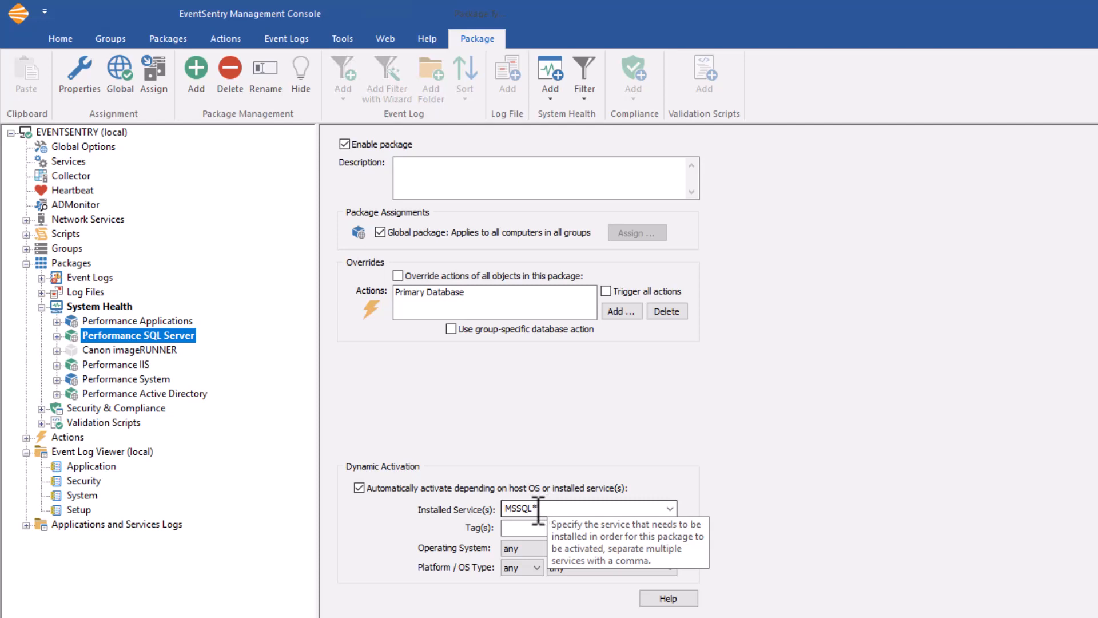
left_click(168, 394)
right_click(169, 396)
left_click(192, 400)
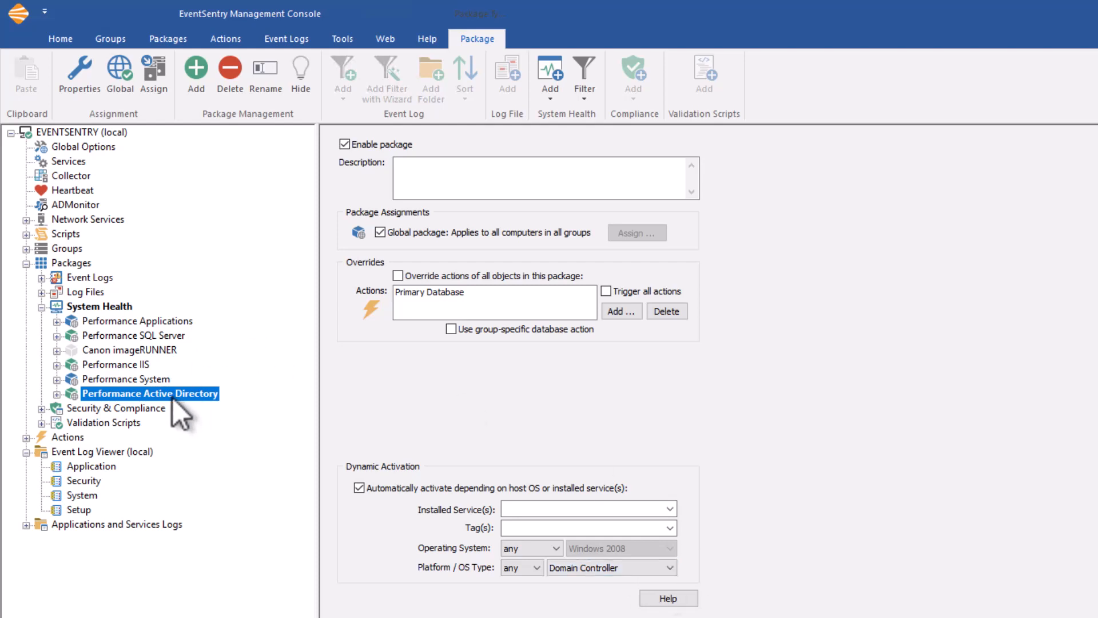
- Examine the configured performance counters in the Performance System and Performance Applications packages
left_click(135, 379)
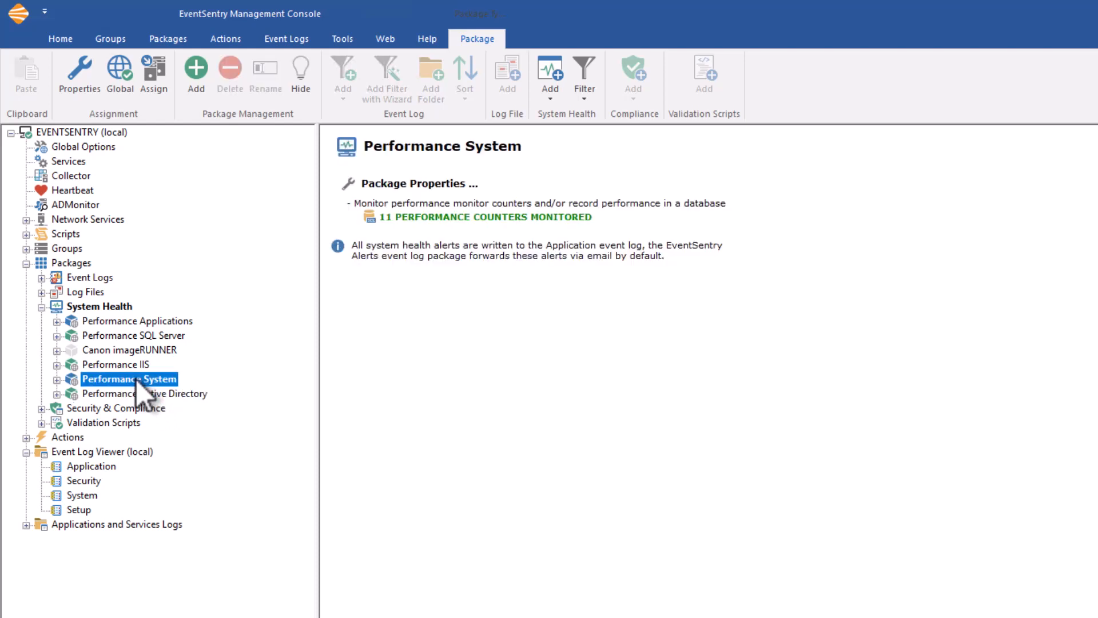
left_click(142, 321)
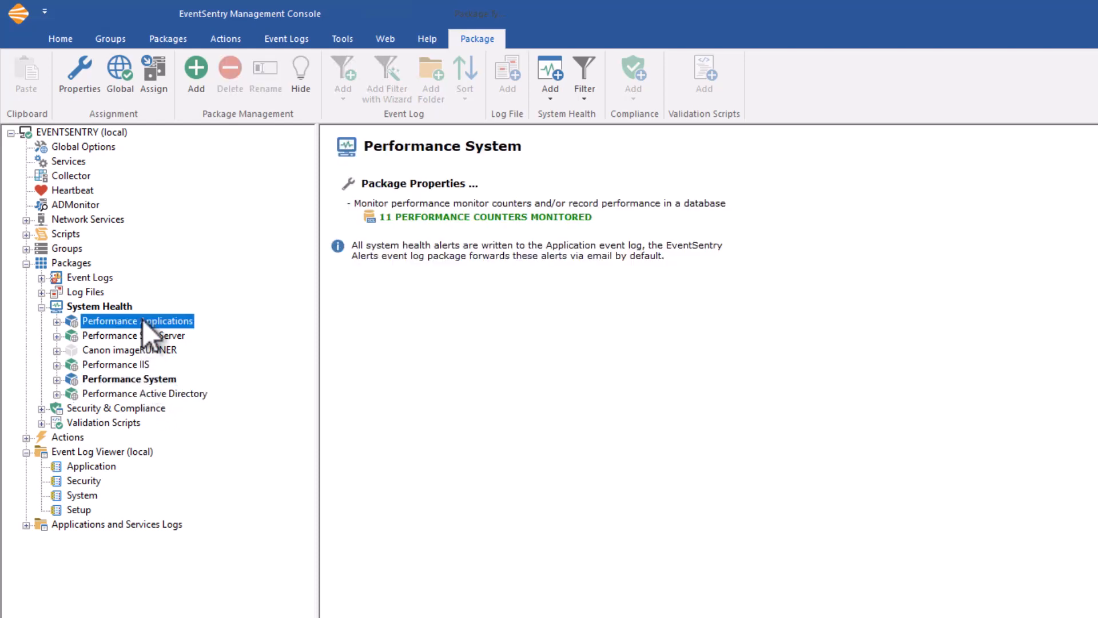
left_click(139, 379)
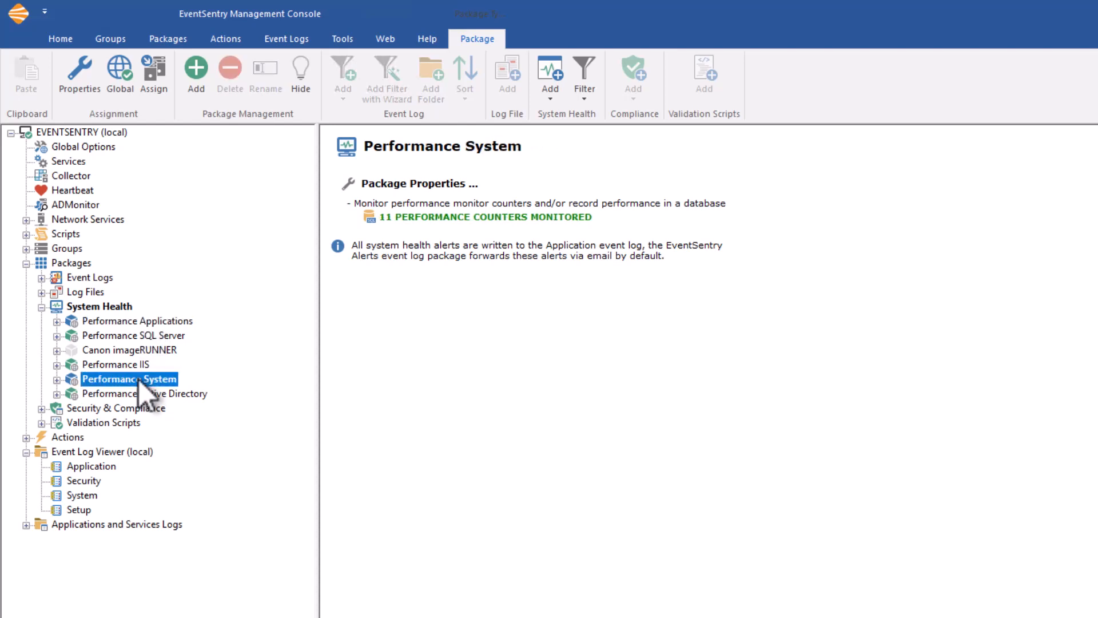
left_click(56, 379)
left_click(108, 394)
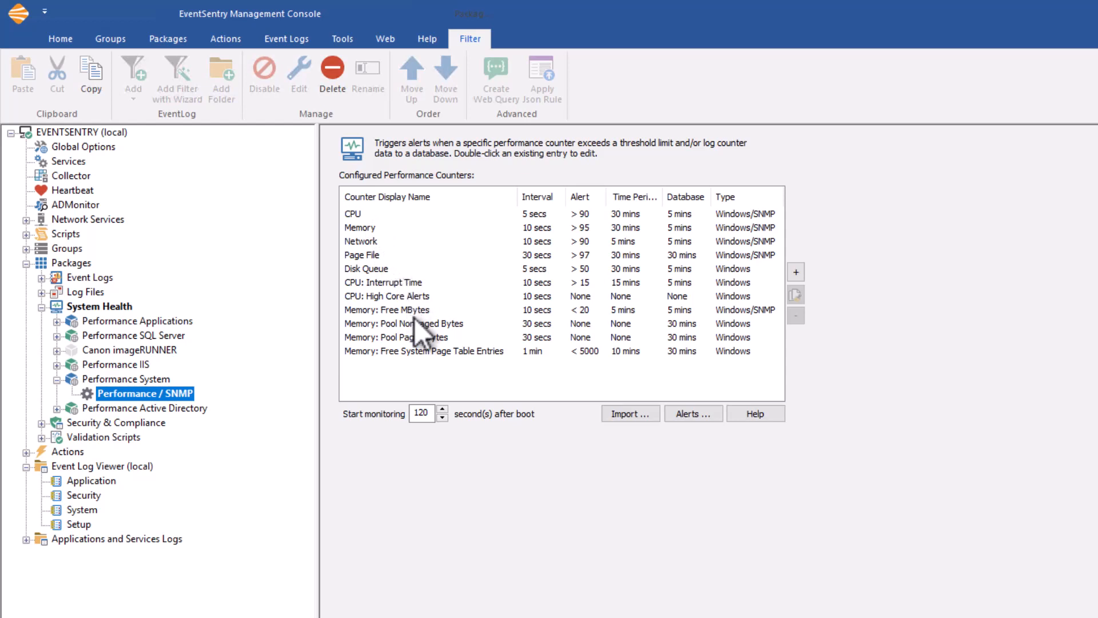
left_click(58, 322)
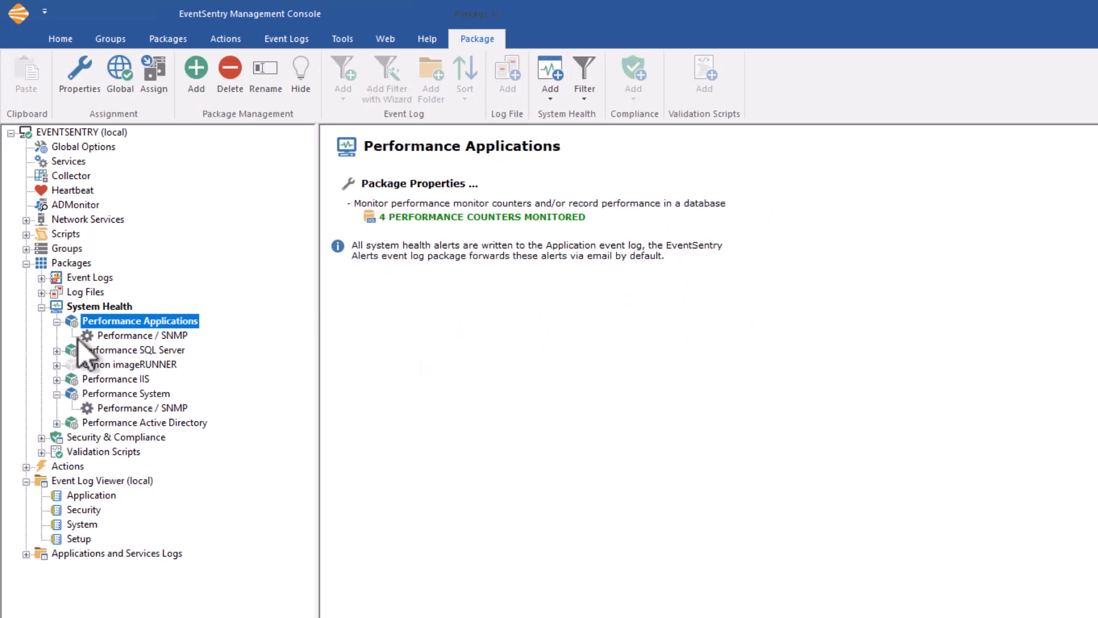
left_click(116, 335)
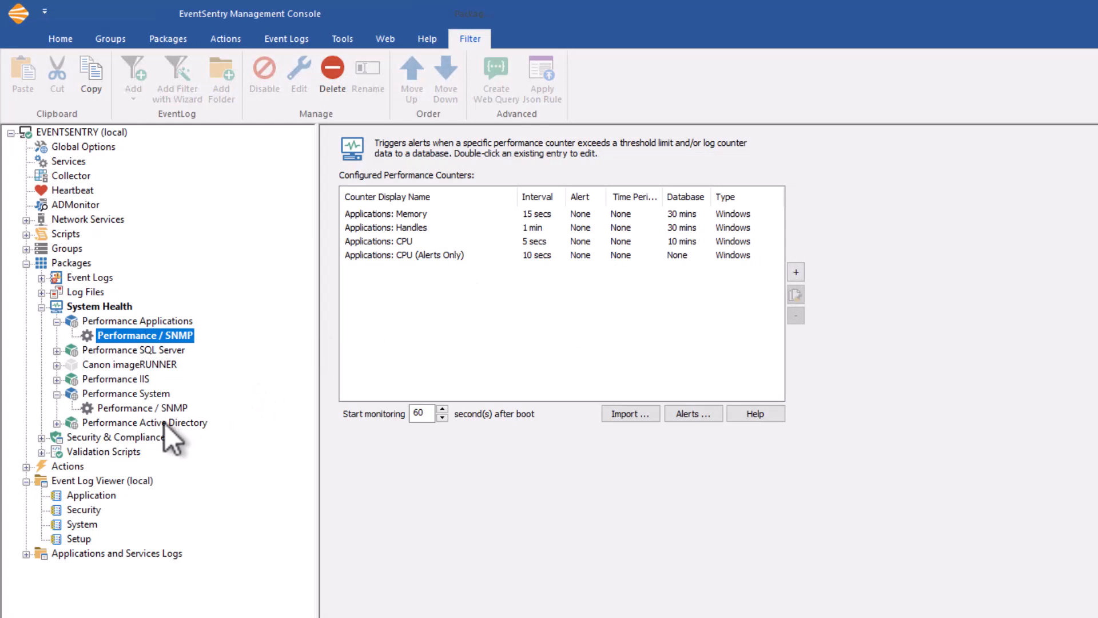
- Open the Performance System package's CPU counter and inspect its SNMP Counter, Executable and Windows Counter source settings
left_click(173, 407)
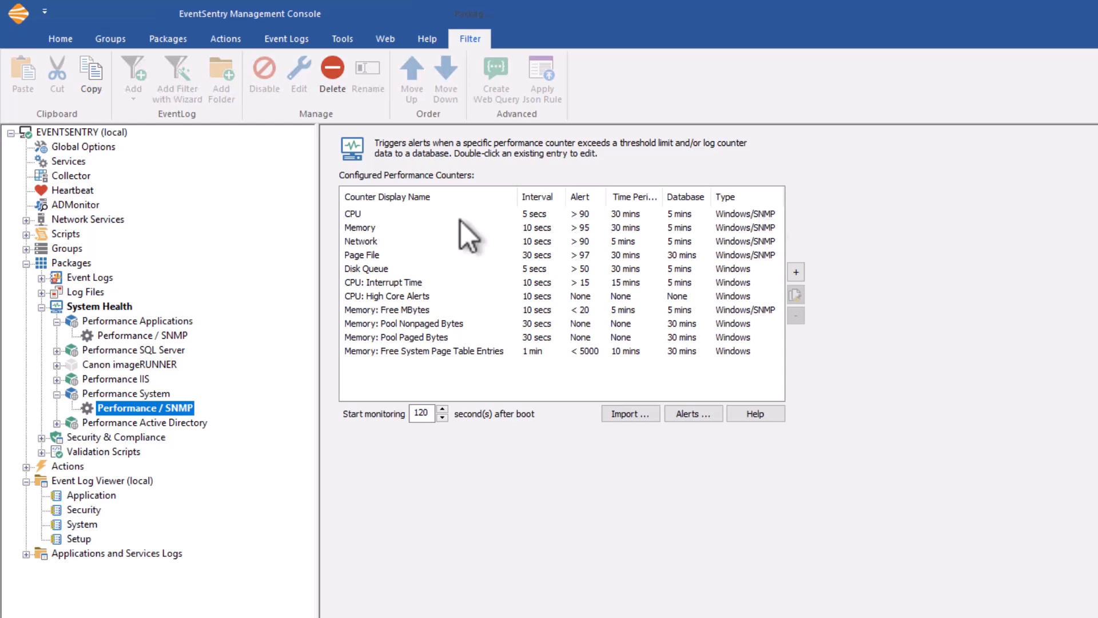
left_click(363, 213)
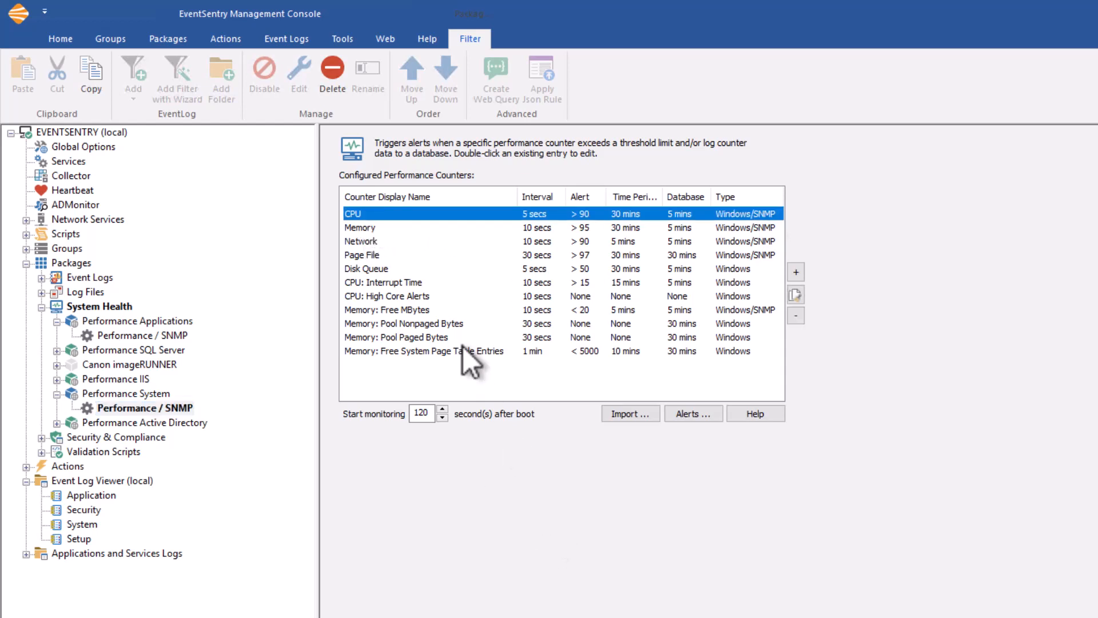
double_click(441, 212)
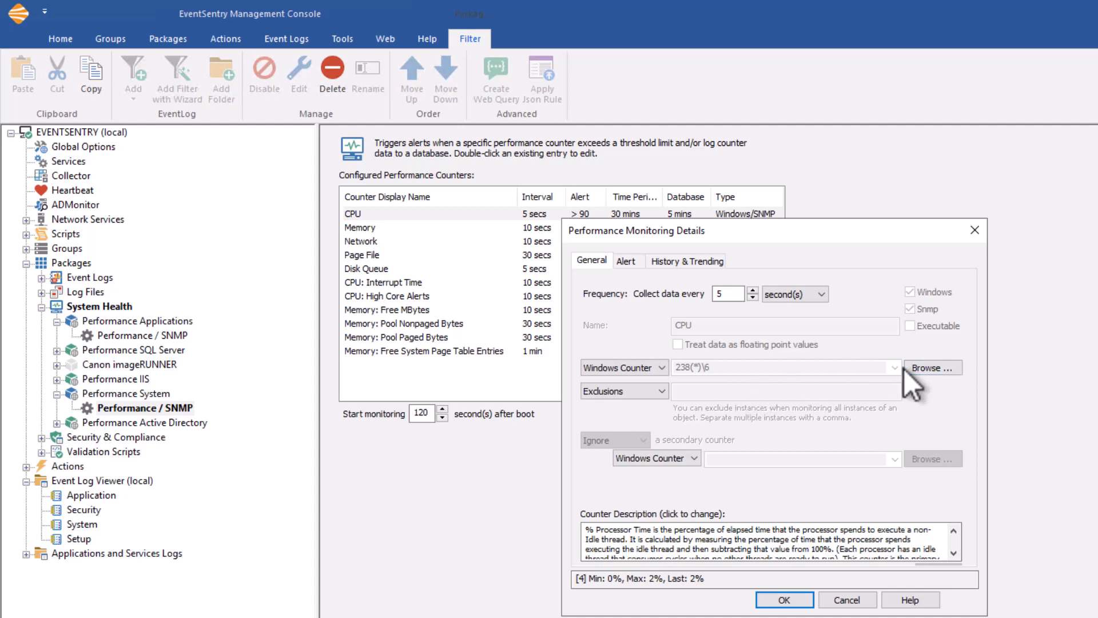
mouse_move(738, 293)
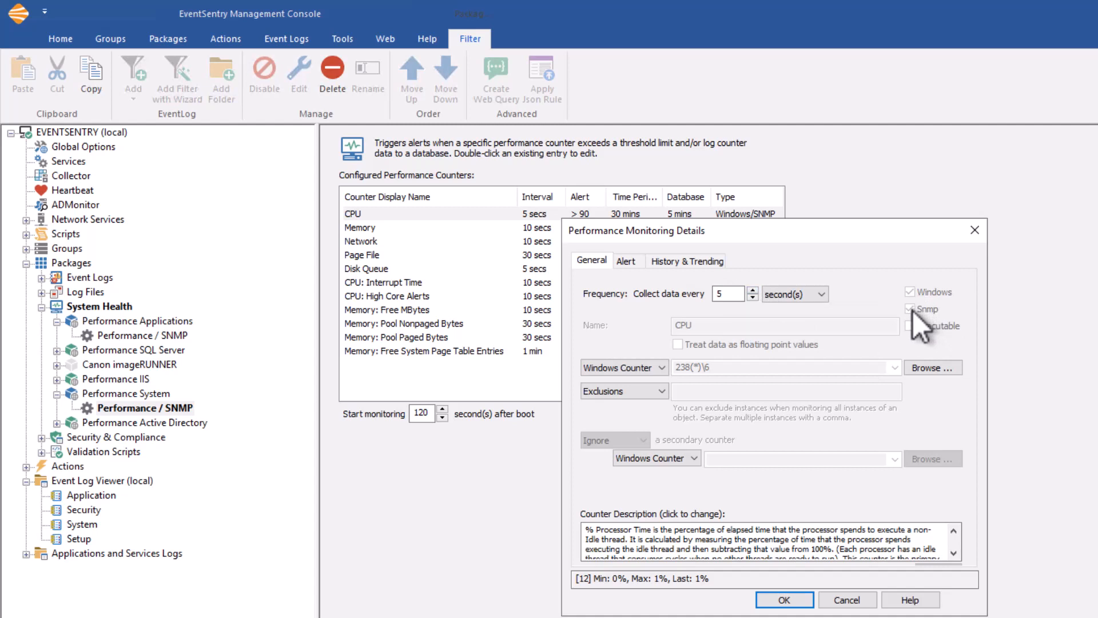
left_click(653, 367)
left_click(647, 392)
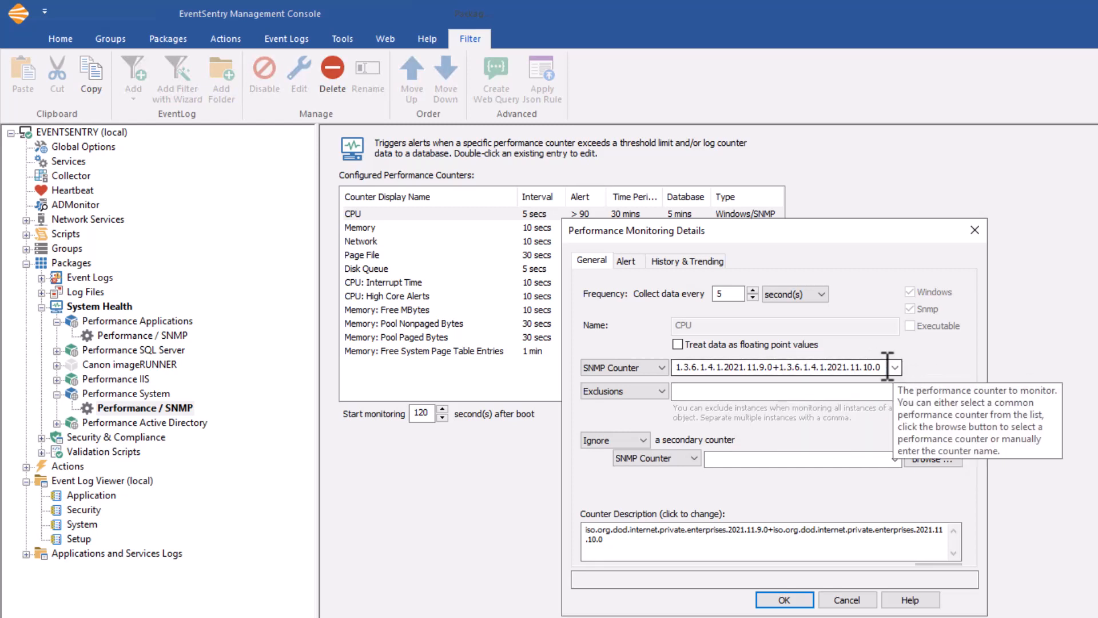
left_click(652, 368)
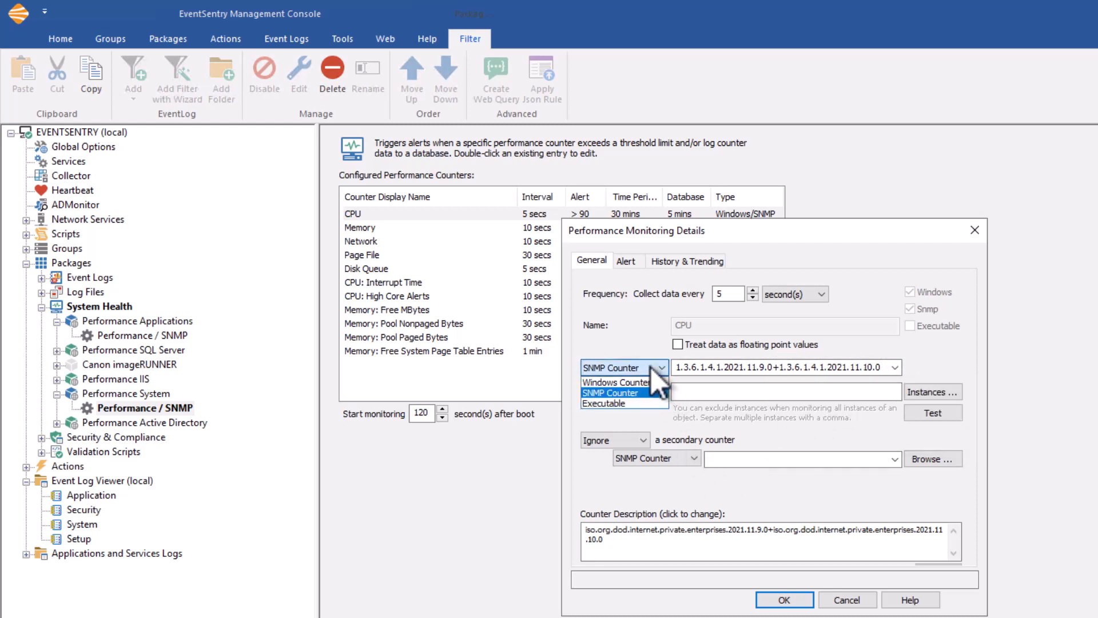
left_click(637, 406)
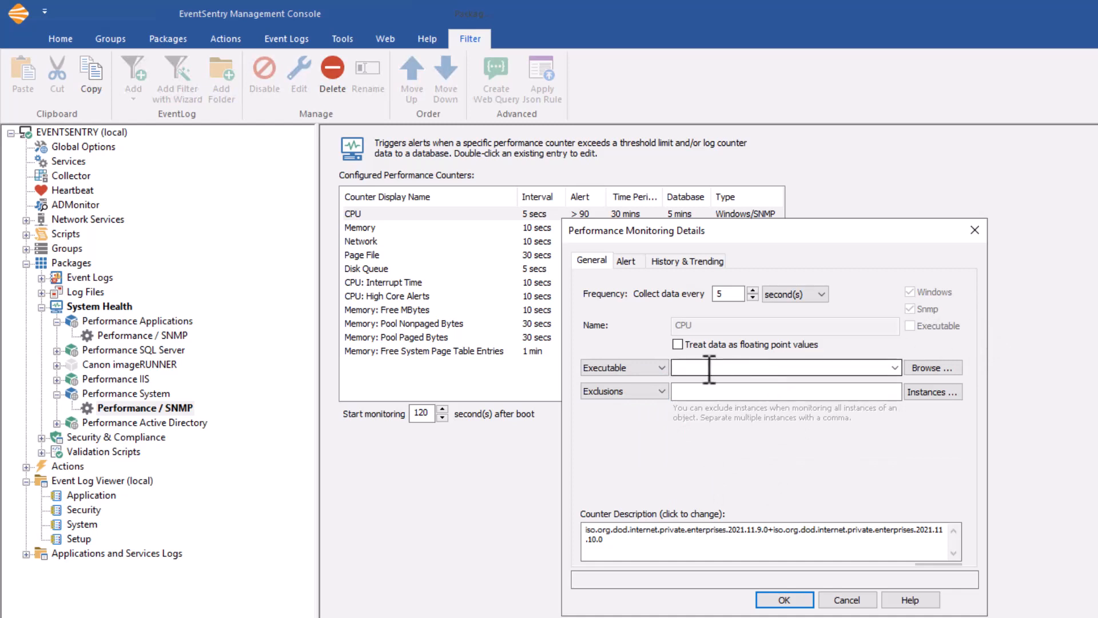
left_click(658, 368)
left_click(615, 383)
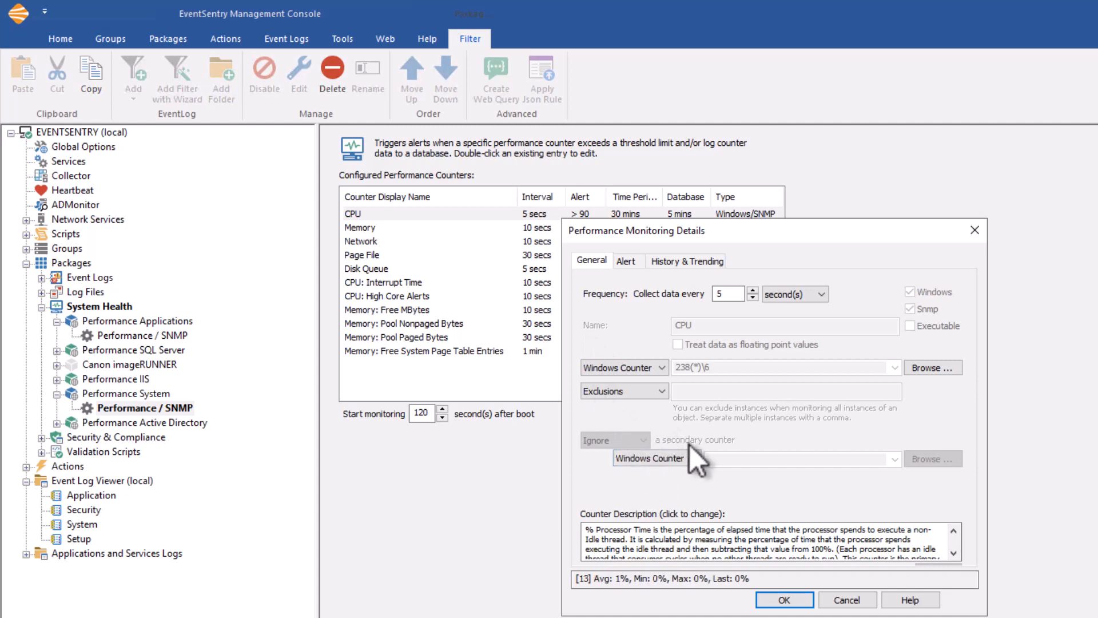
- Review the CPU counter's alert settings, including the available severities, threshold comparisons, repeat alerts and trend detection
left_click(629, 262)
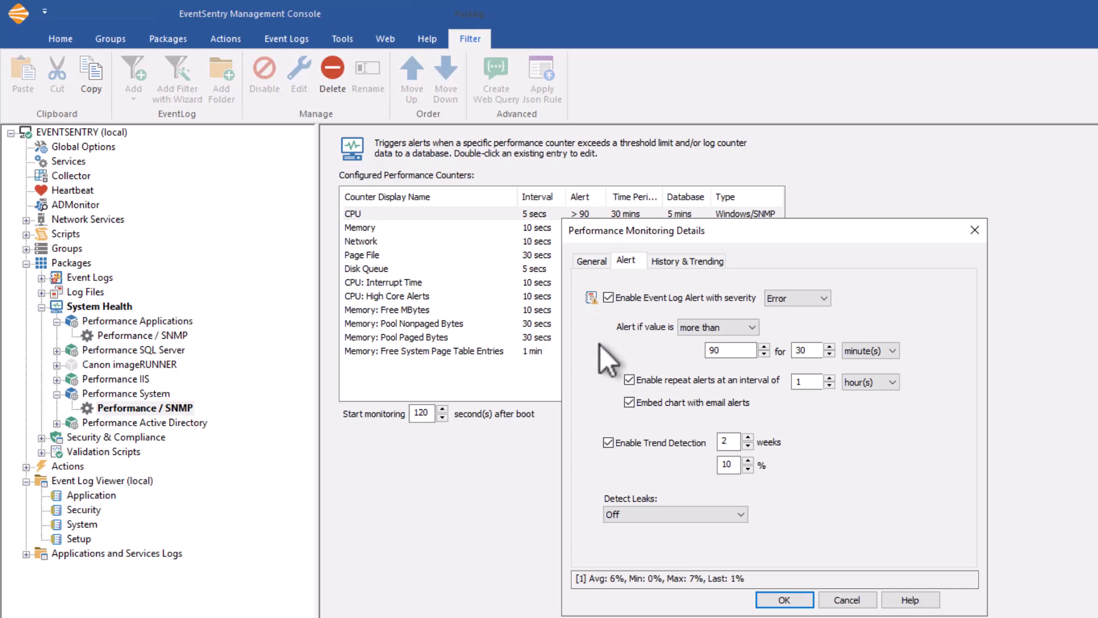
left_click(591, 261)
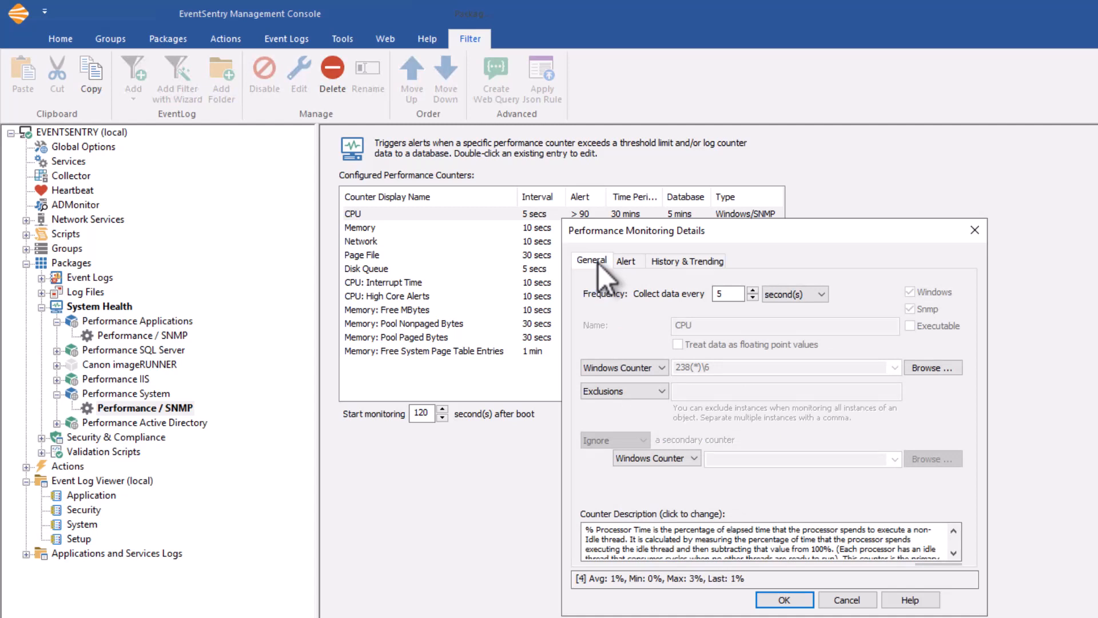
left_click(624, 260)
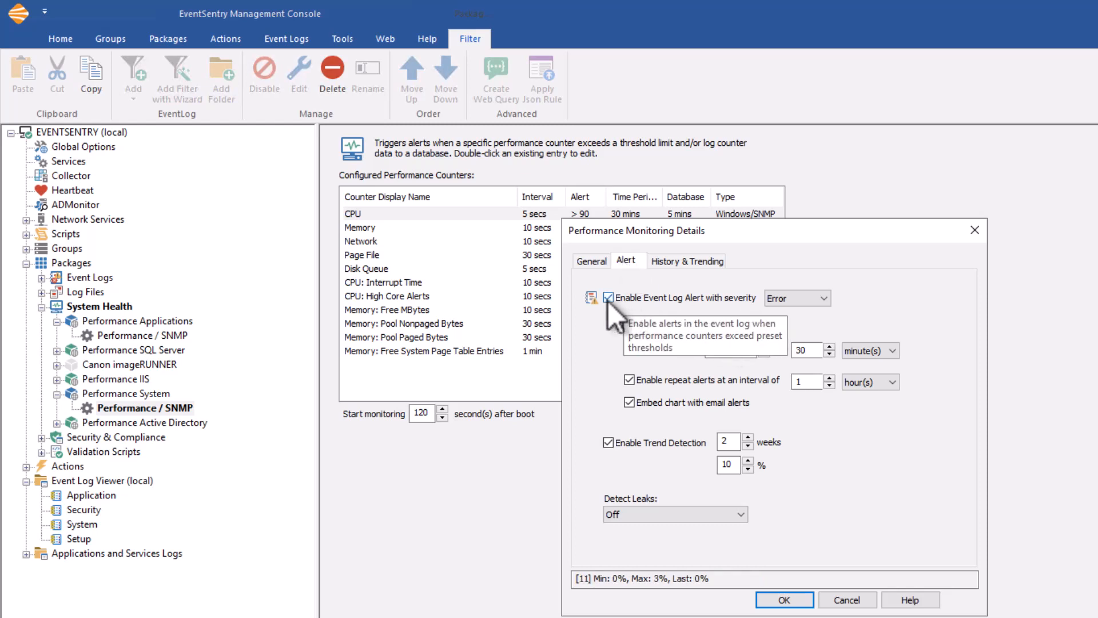
left_click(823, 298)
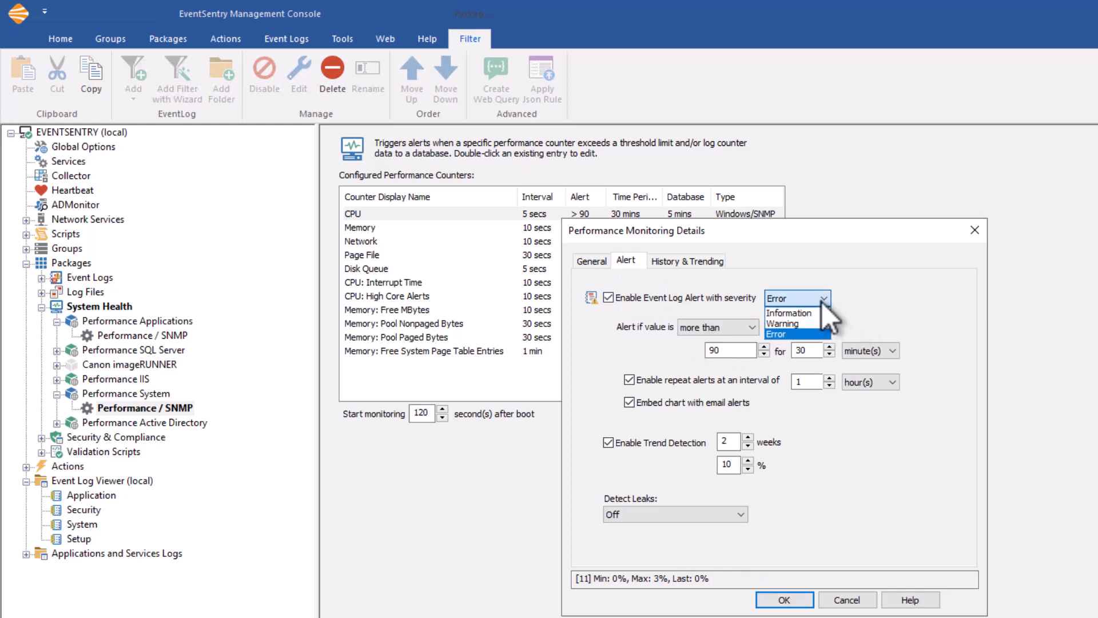
left_click(822, 301)
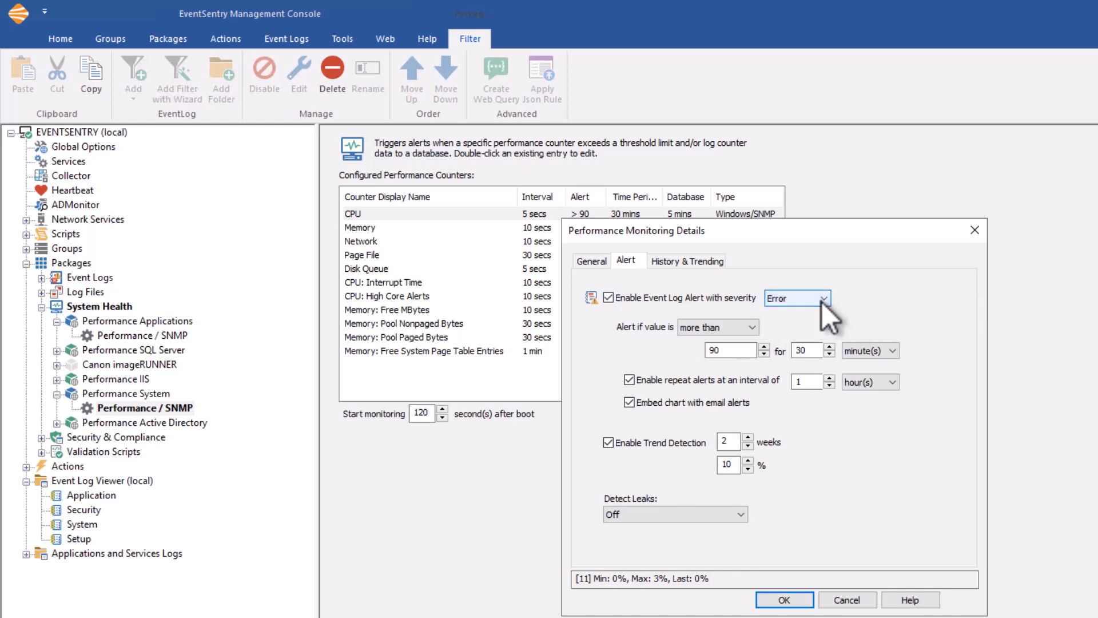
left_click(743, 328)
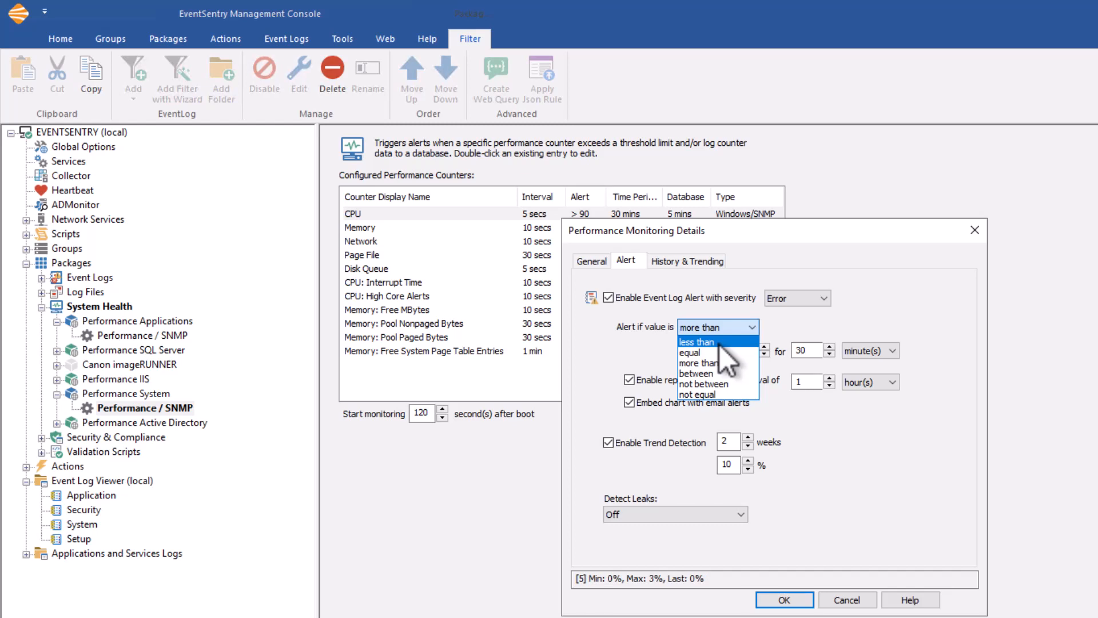
left_click(814, 325)
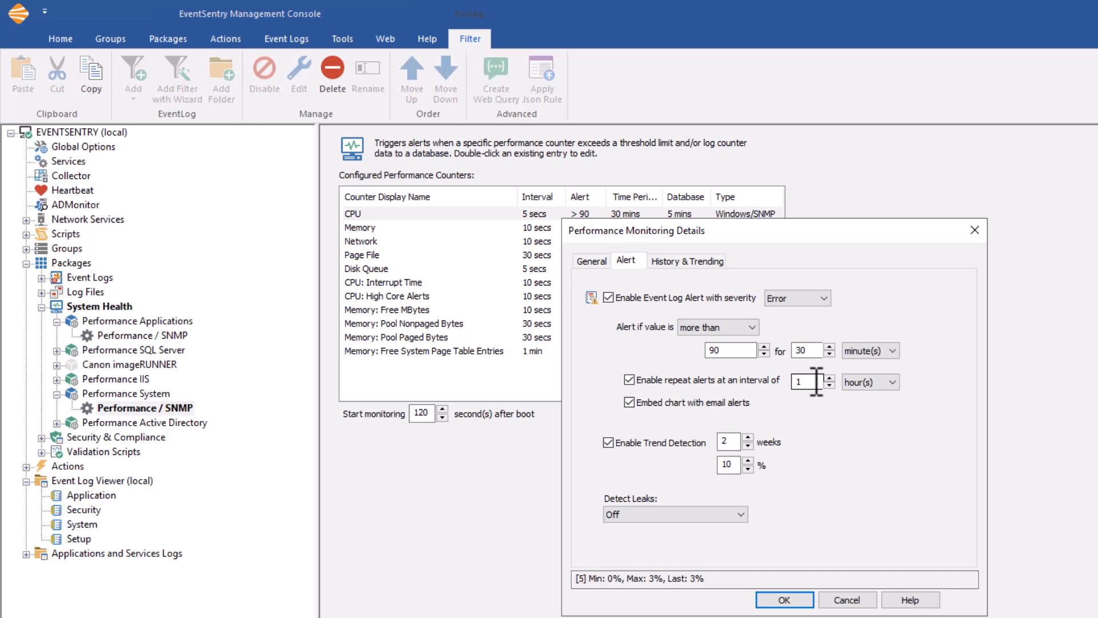
mouse_move(688, 407)
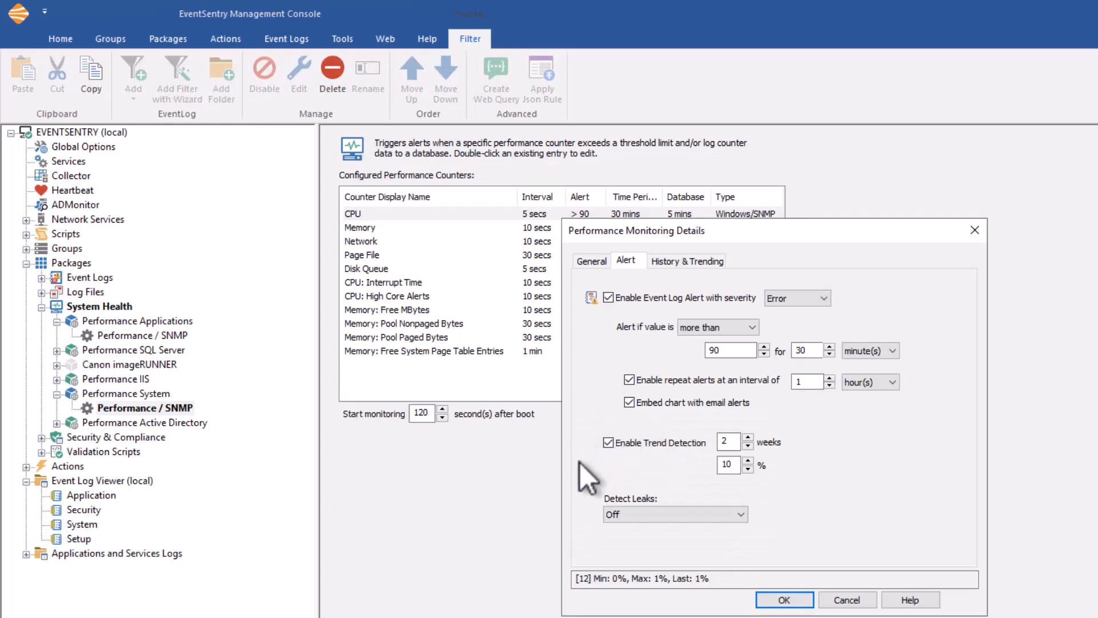
- Review the CPU counter's database recording settings and collection frequency, and close its details without saving
left_click(696, 262)
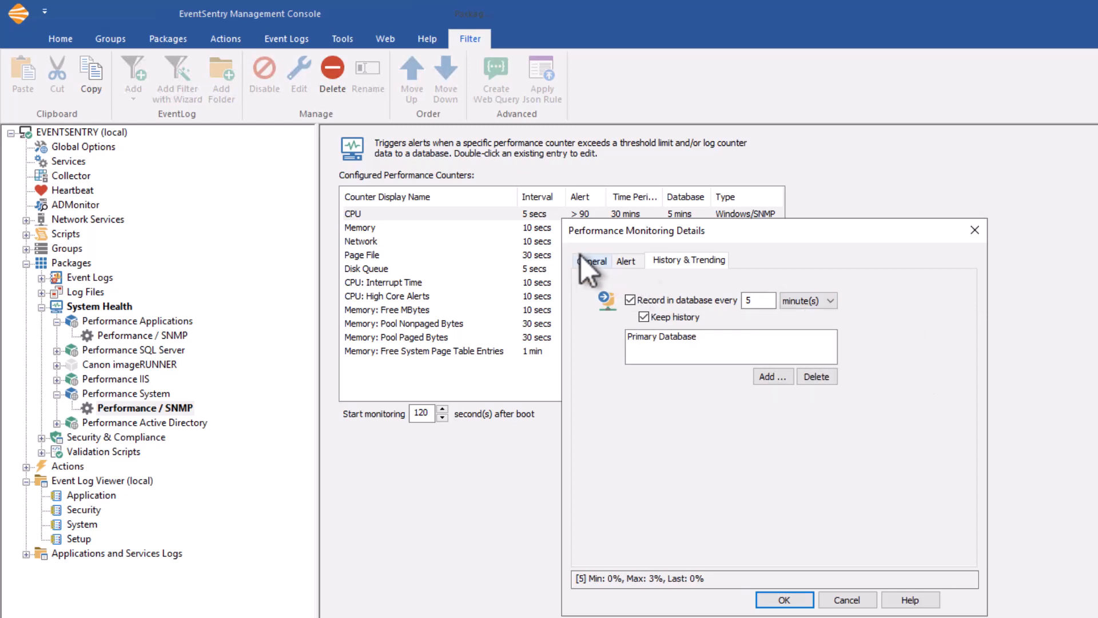
left_click(594, 261)
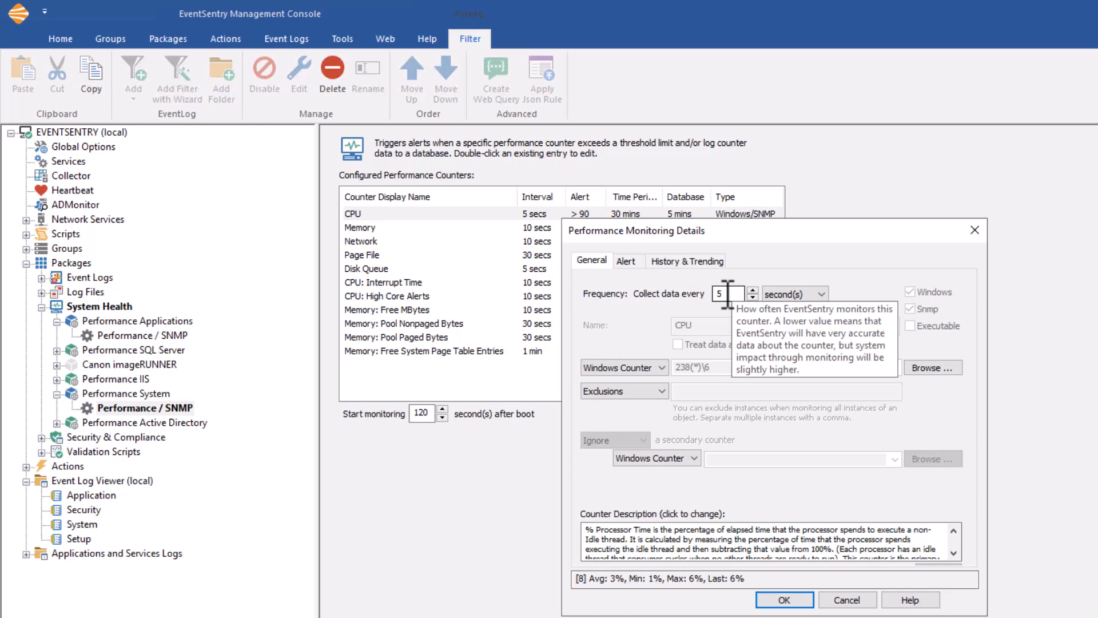
left_click(699, 262)
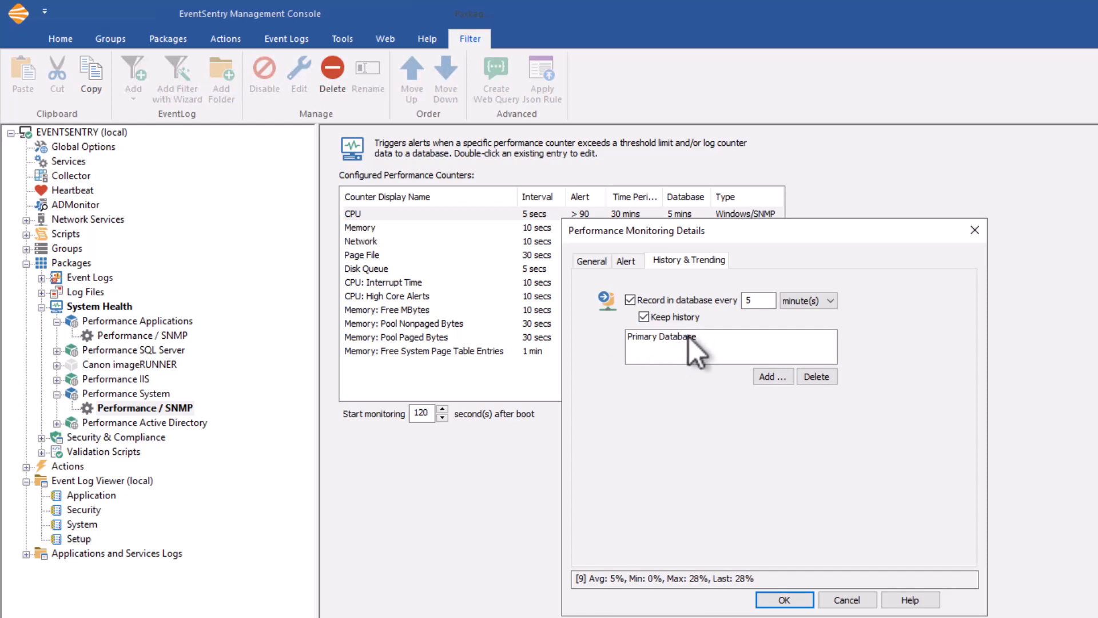
left_click(689, 337)
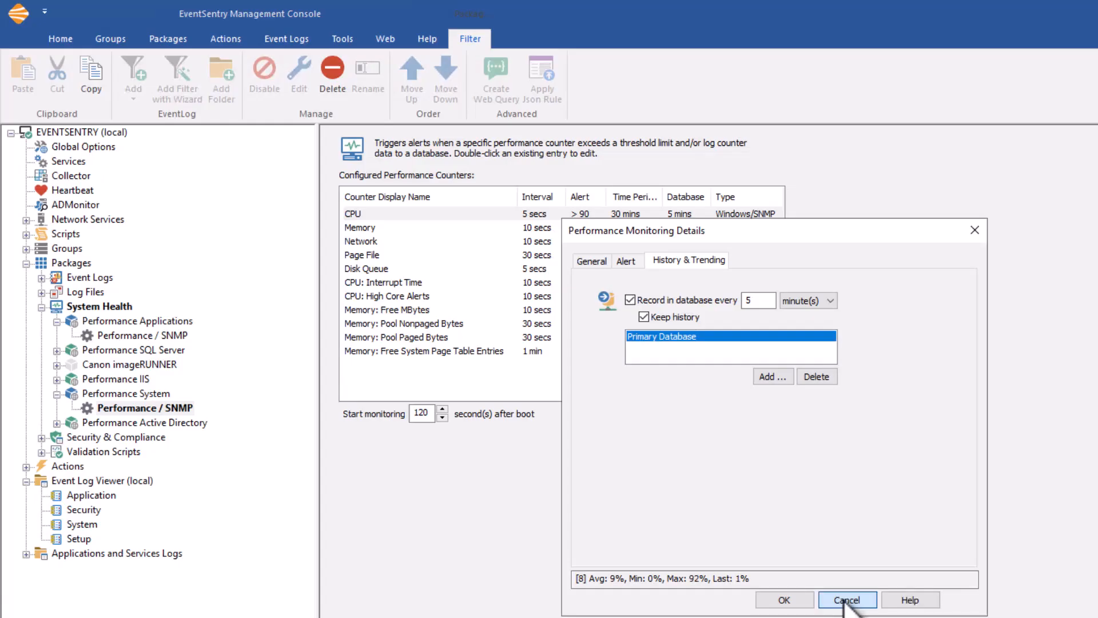
left_click(846, 600)
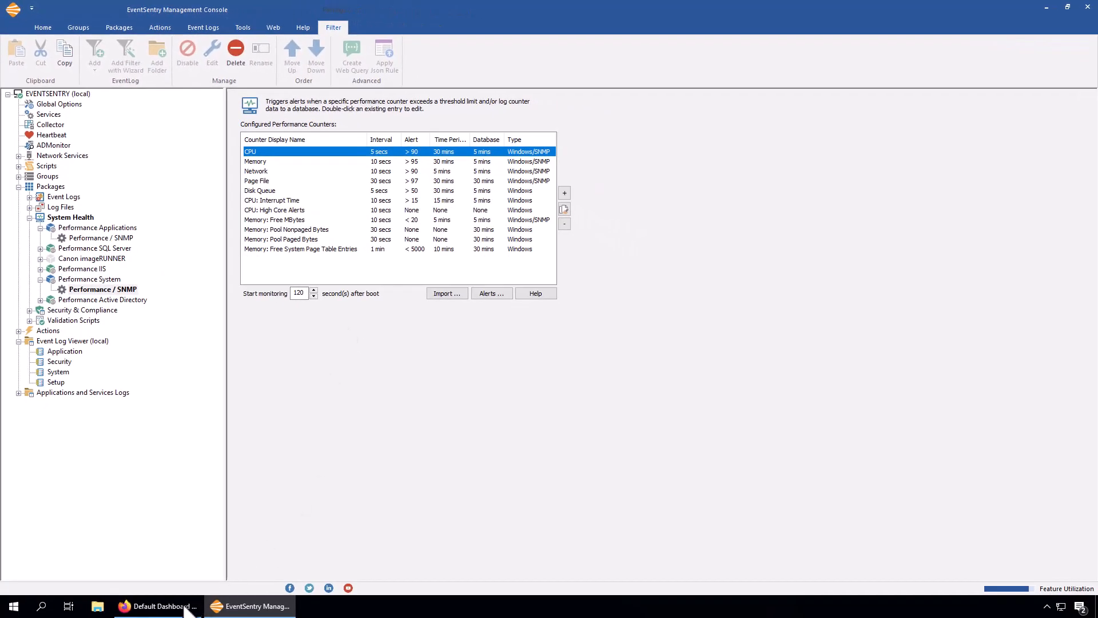
- View the Performance Applications counters and switch to the EventSentry default dashboard in Firefox to examine the top consumption tiles
left_click(160, 606)
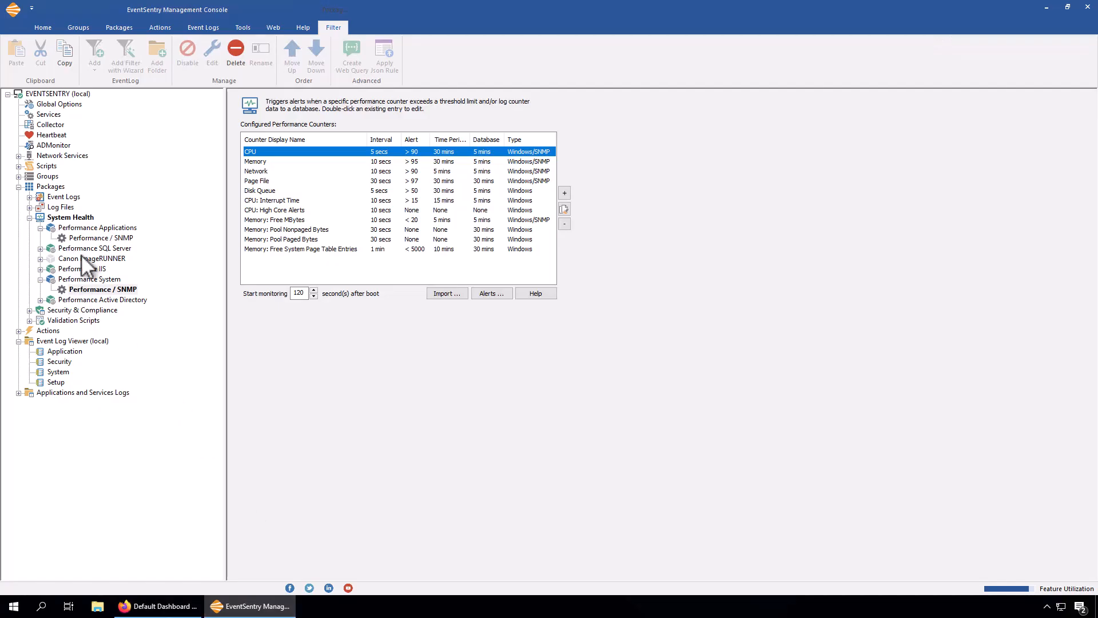
left_click(101, 237)
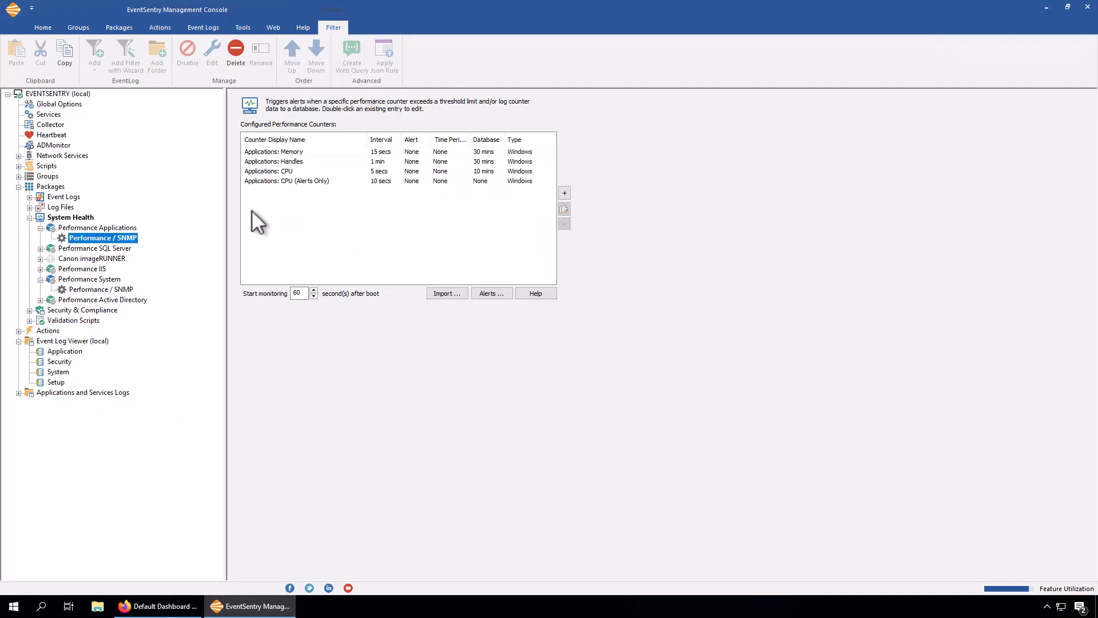
left_click(173, 608)
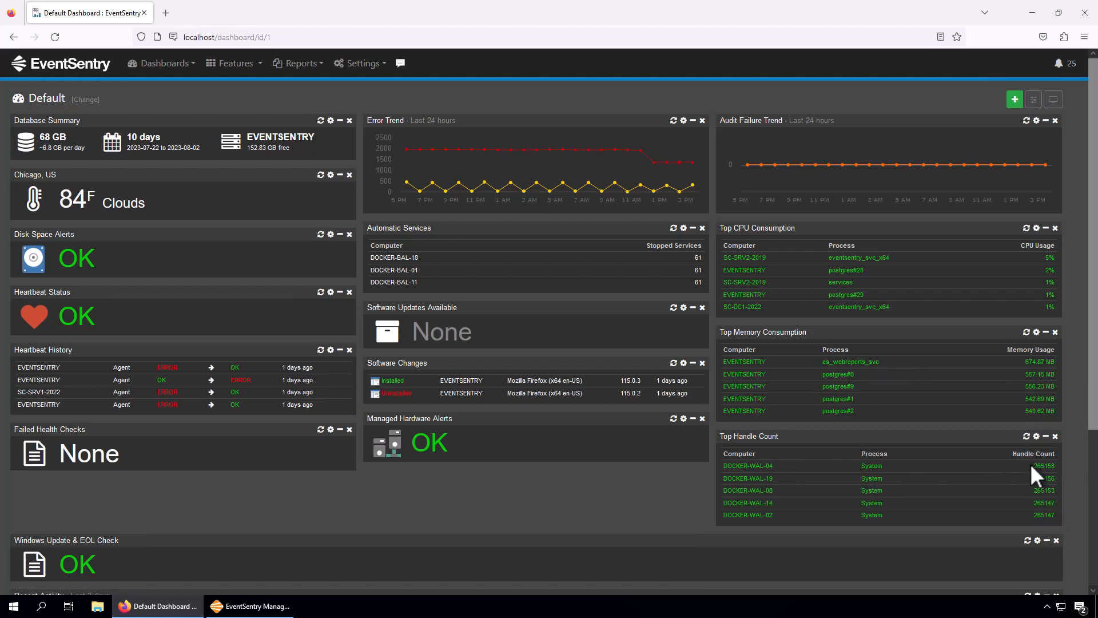
- Open the current performance status report and filter it to the CPU counter name and the _Total instance
left_click(249, 67)
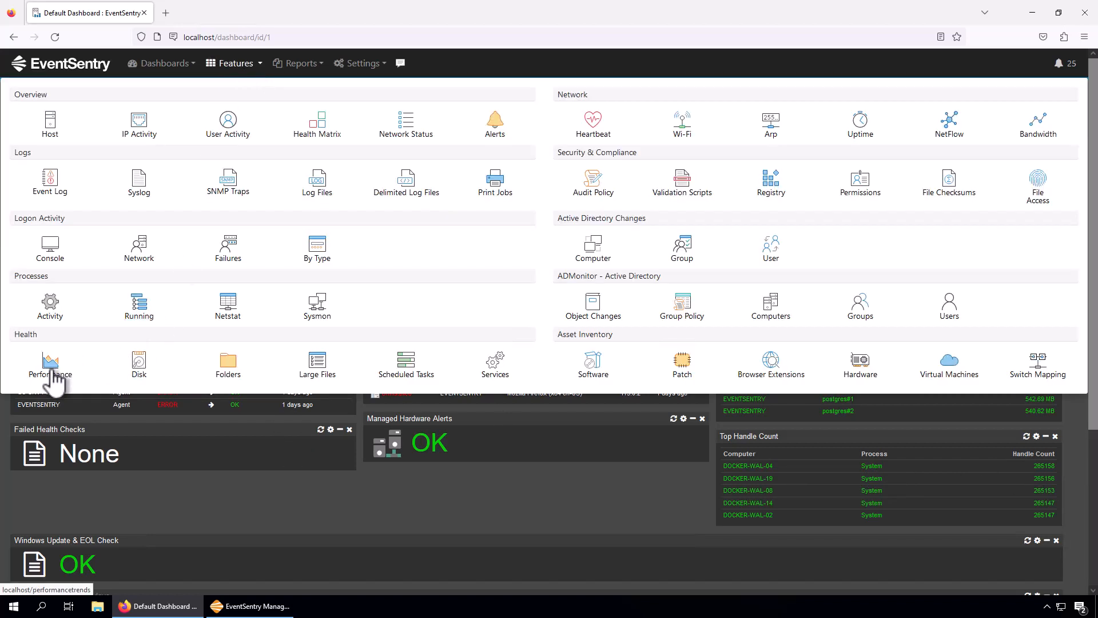
mouse_move(54, 381)
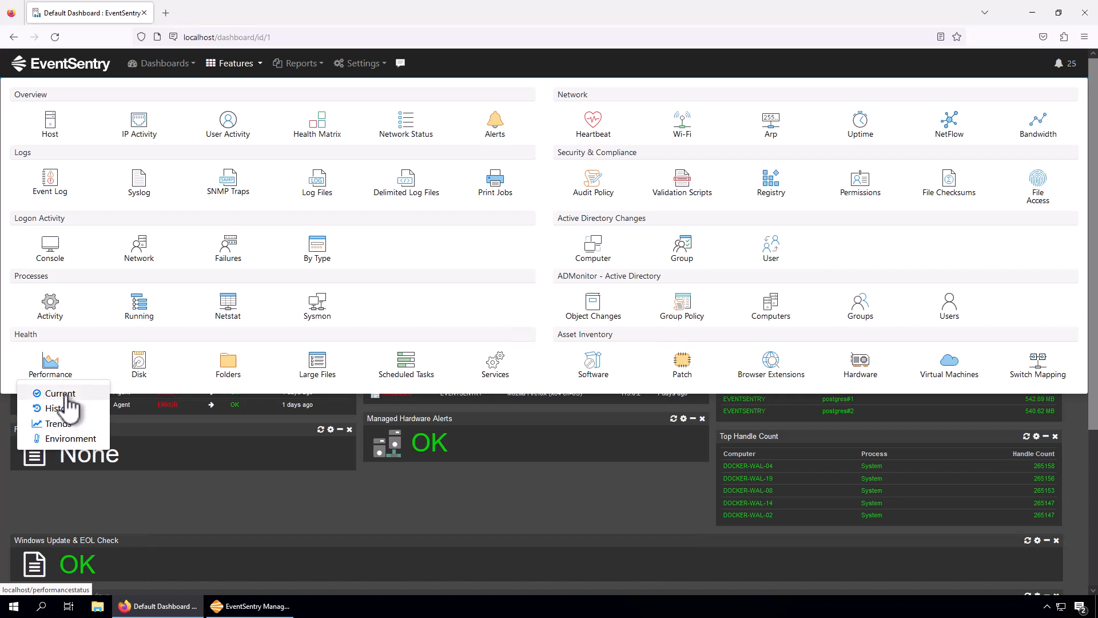
left_click(67, 400)
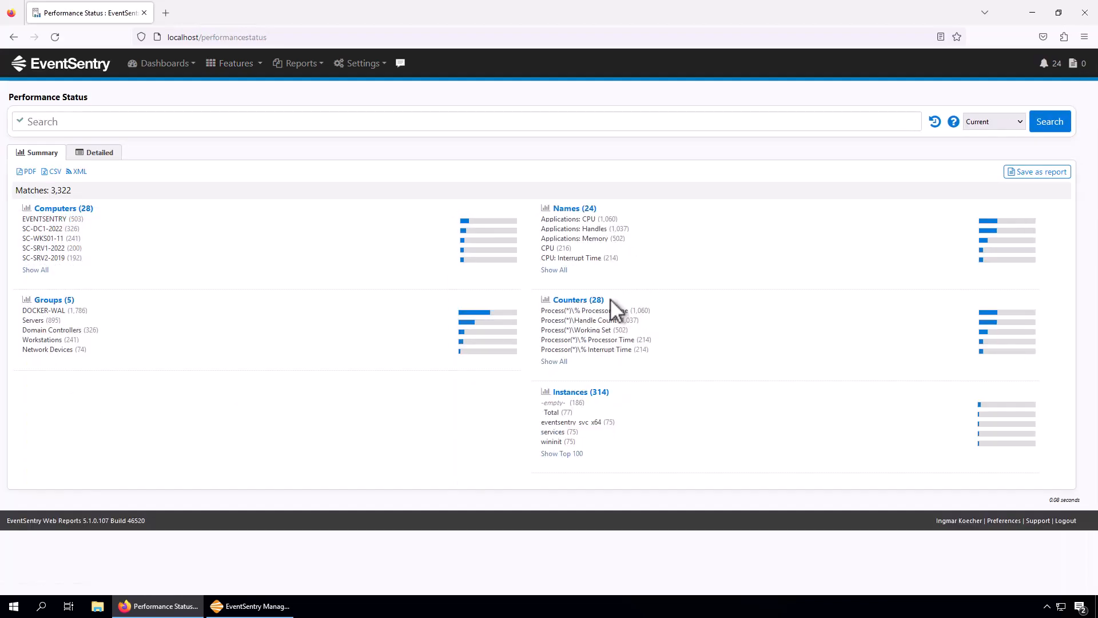
left_click(548, 249)
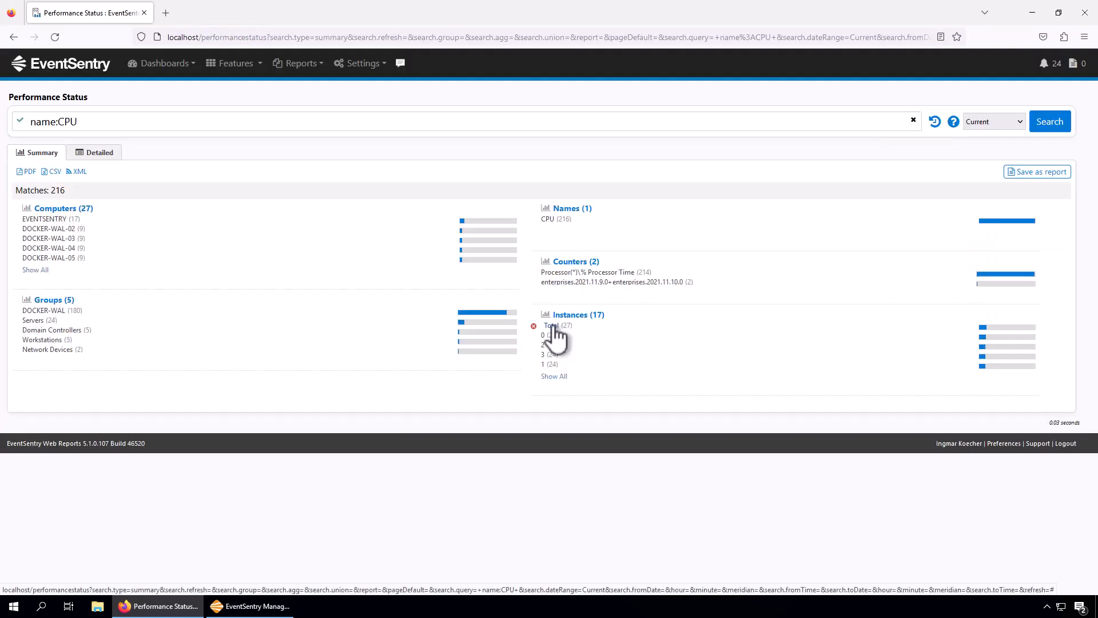
left_click(550, 325)
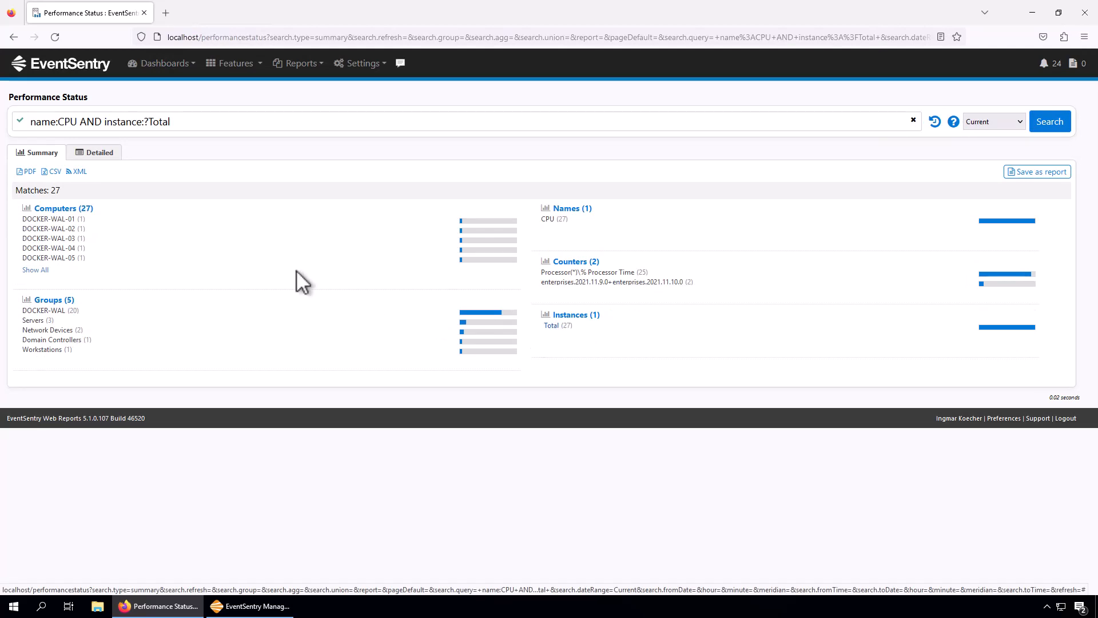
- Show the filtered CPU status as detailed records with 100 results per page
left_click(97, 153)
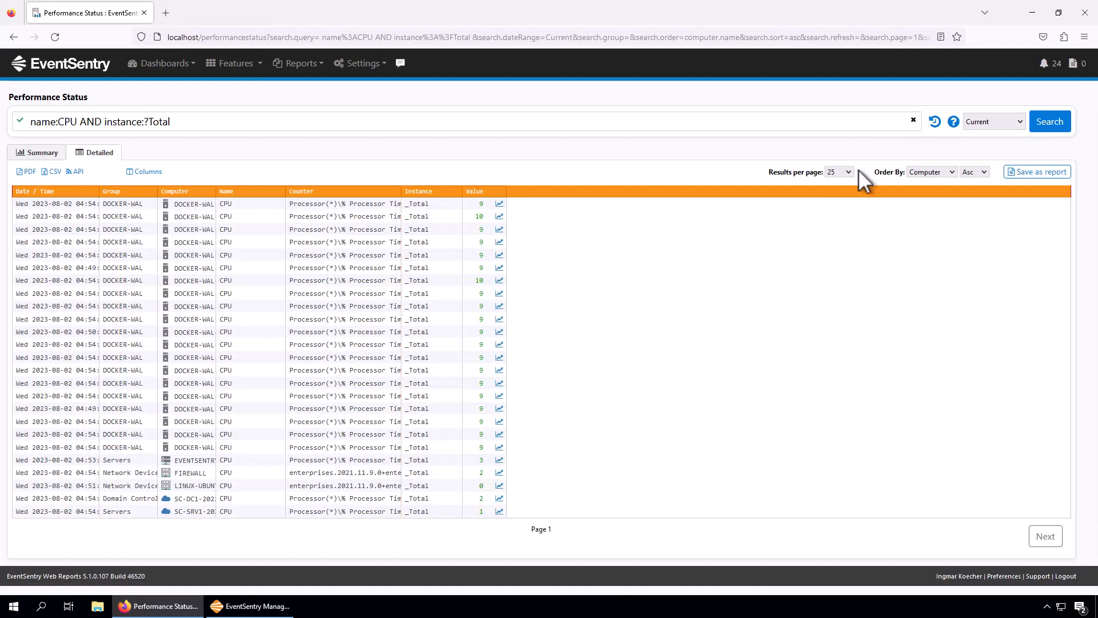
left_click(850, 171)
left_click(836, 240)
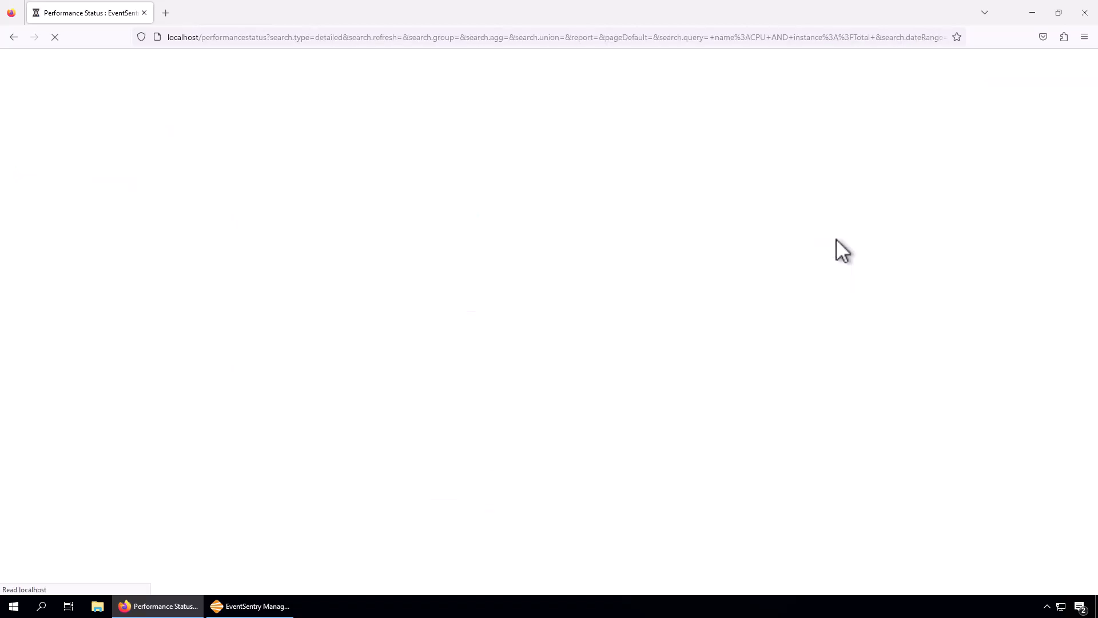
scroll(315, 271, "down", 1)
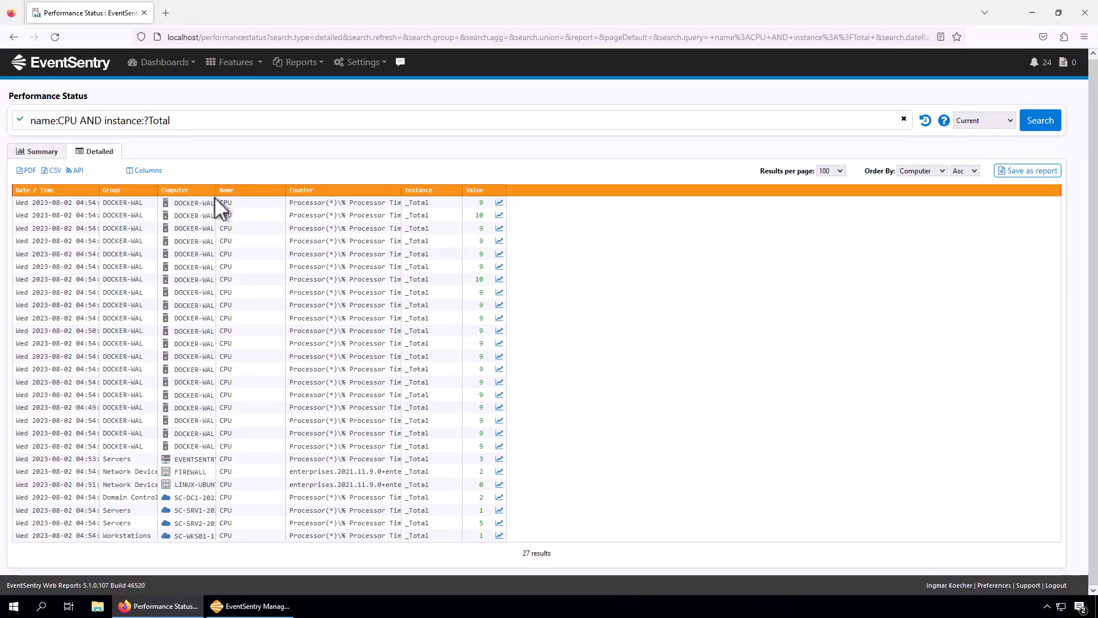
- Widen the Computer, Group and Counter columns of the detailed results so their full text can be read
left_click_drag(216, 191, 270, 193)
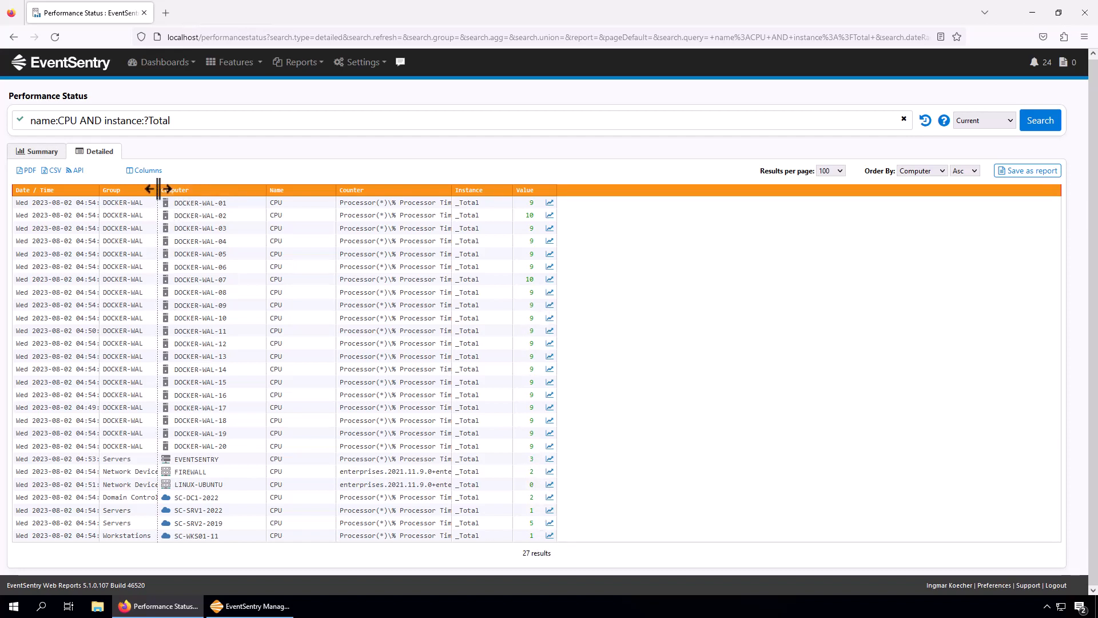
left_click_drag(158, 191, 192, 204)
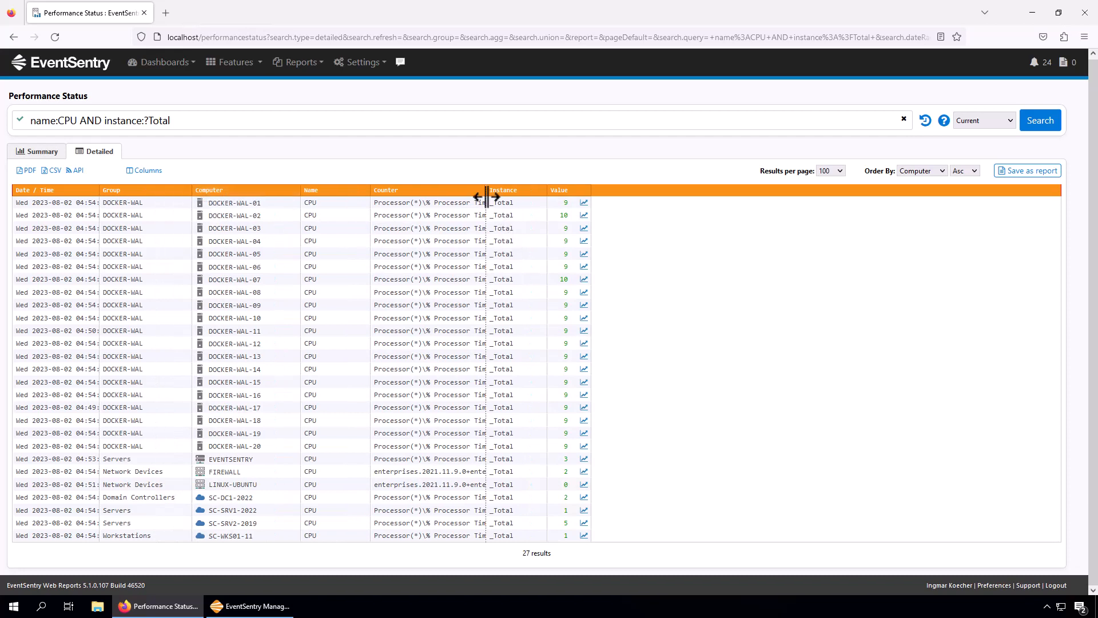
left_click_drag(486, 194, 591, 198)
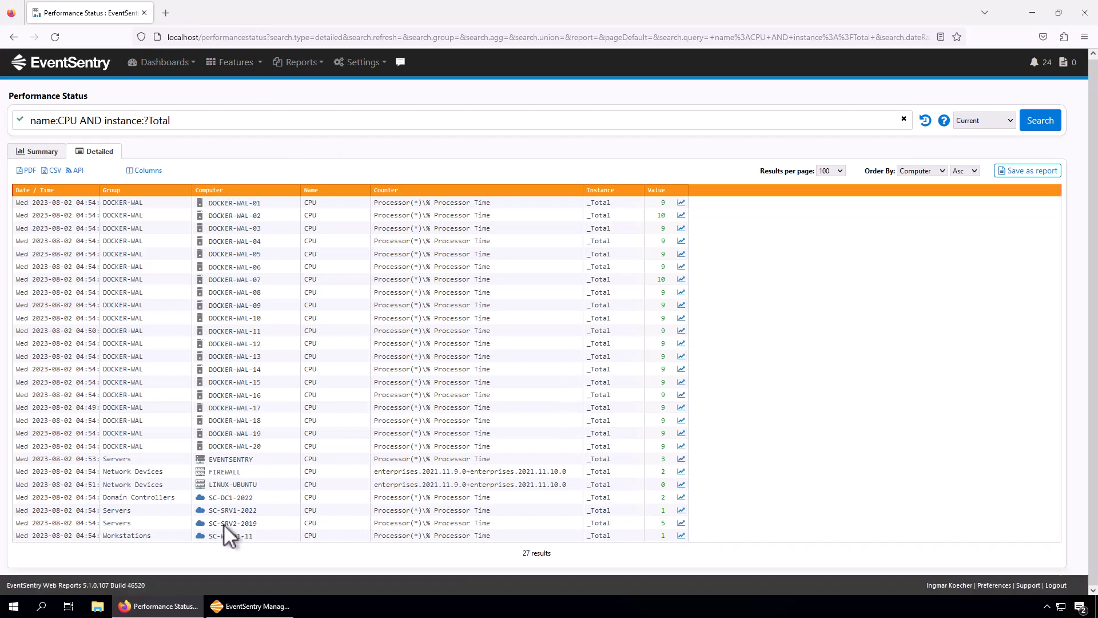
left_click(241, 67)
left_click(747, 516)
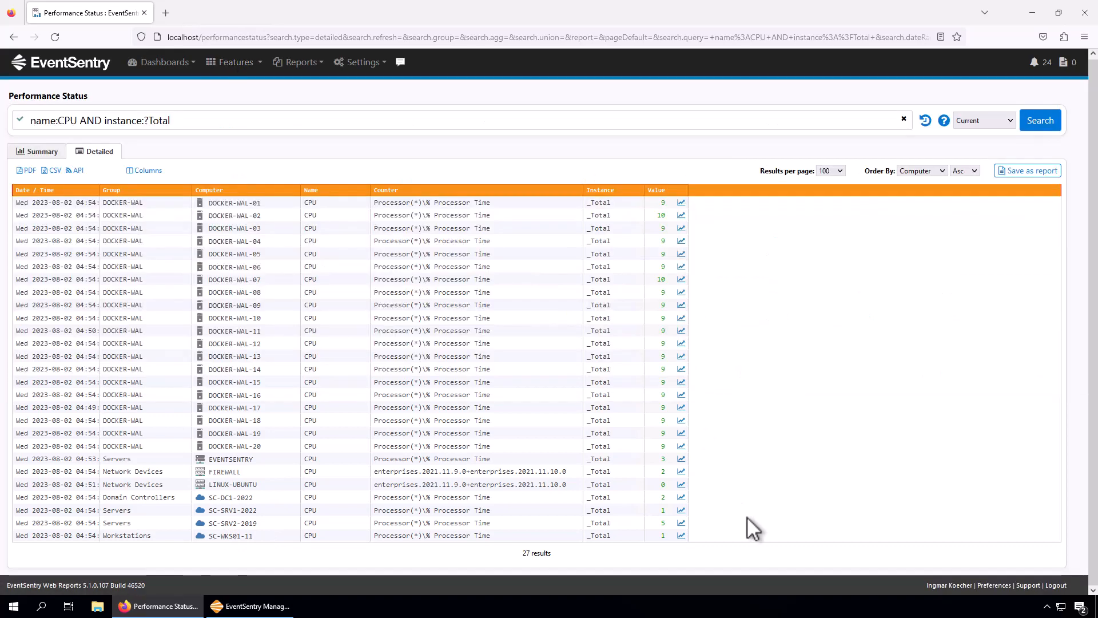
left_click(251, 68)
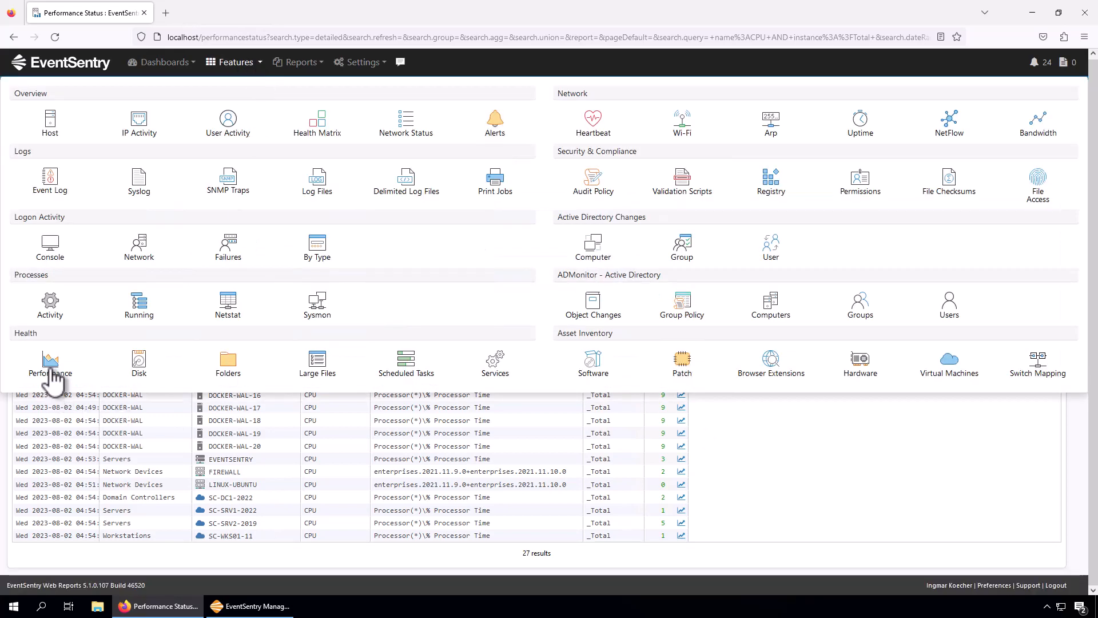
left_click(852, 527)
- Open the CPU trend chart for SC-SRV2-2019, review the selectable computers, and chart the last week at minute resolution
left_click(680, 523)
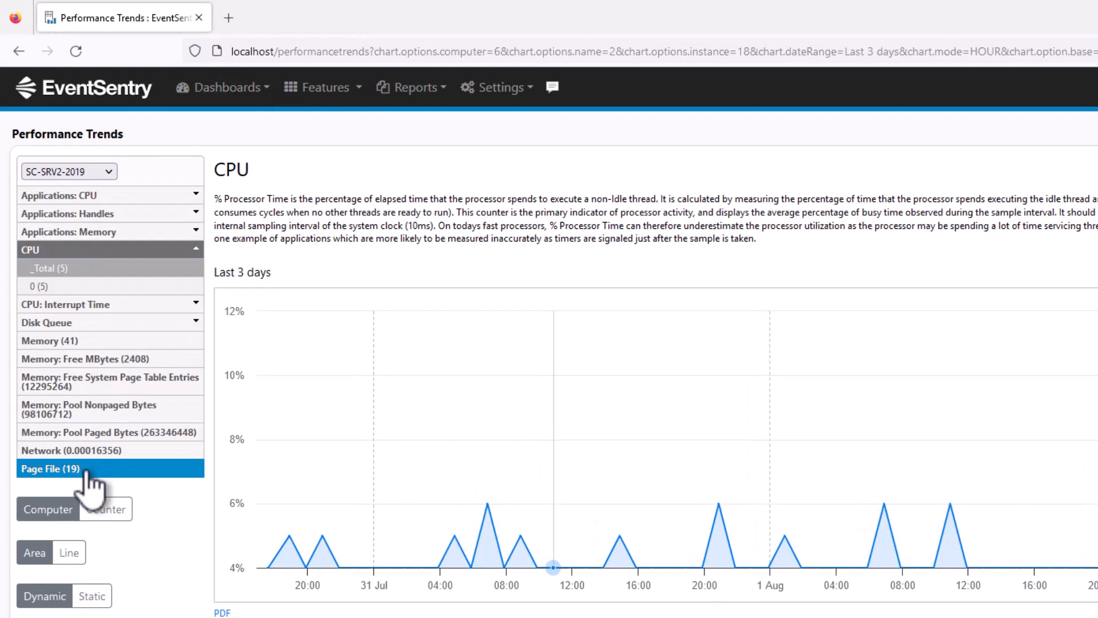
left_click(96, 173)
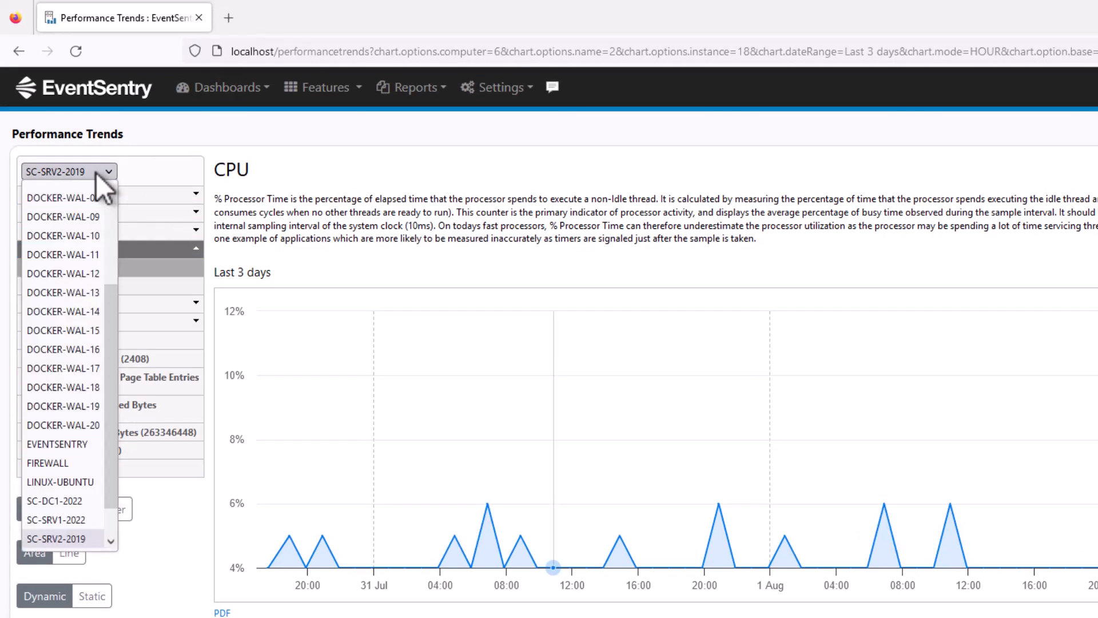
left_click(96, 173)
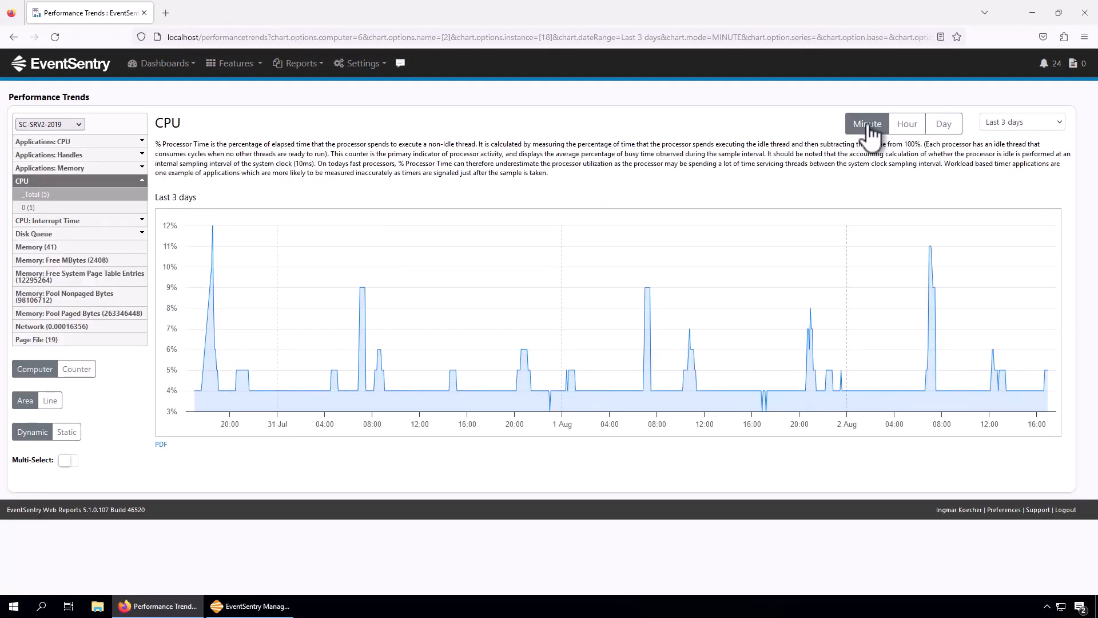
left_click(1001, 123)
left_click(1006, 346)
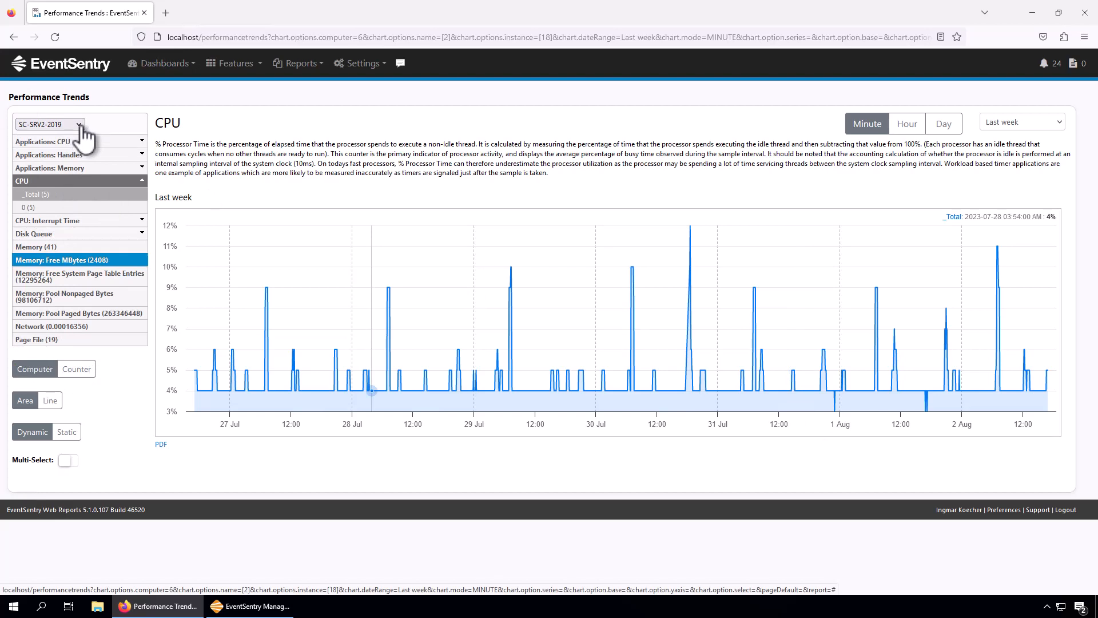
- Organize the trend chart by counter and add EVENTSENTRY and DOCKER-WAL-07 to the CPU comparison with SC-SRV2-2019
left_click(79, 370)
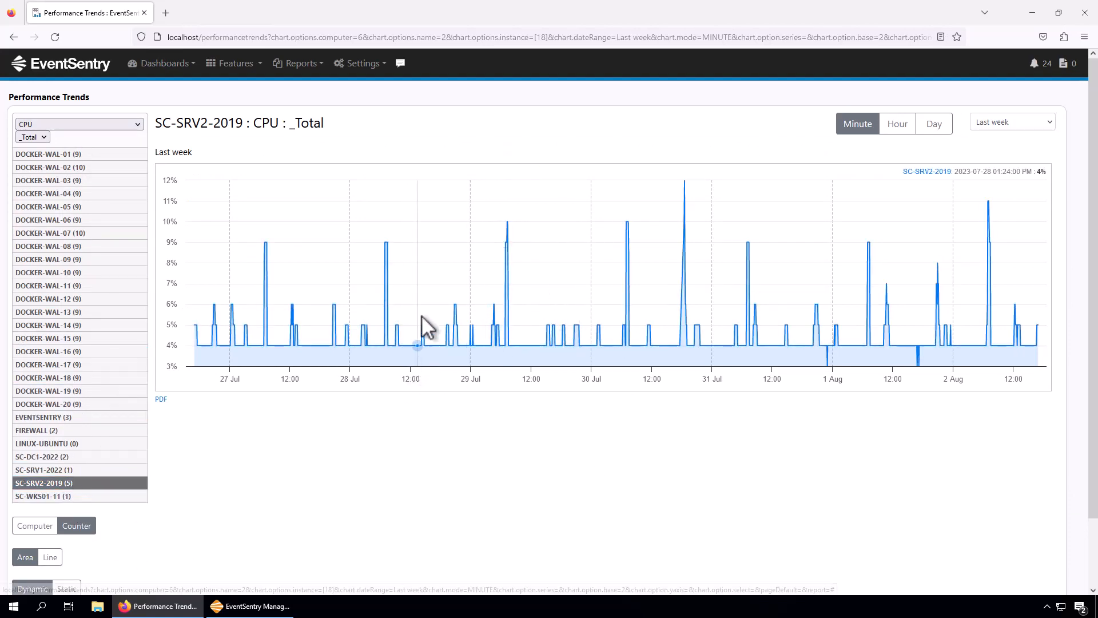
left_click(90, 419)
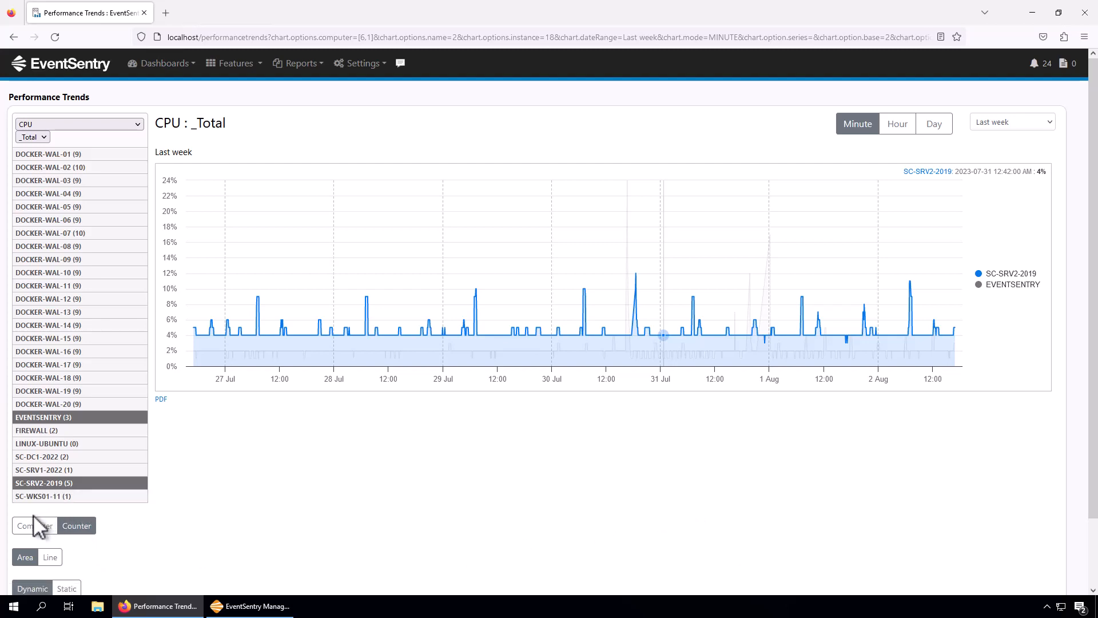
left_click(113, 240)
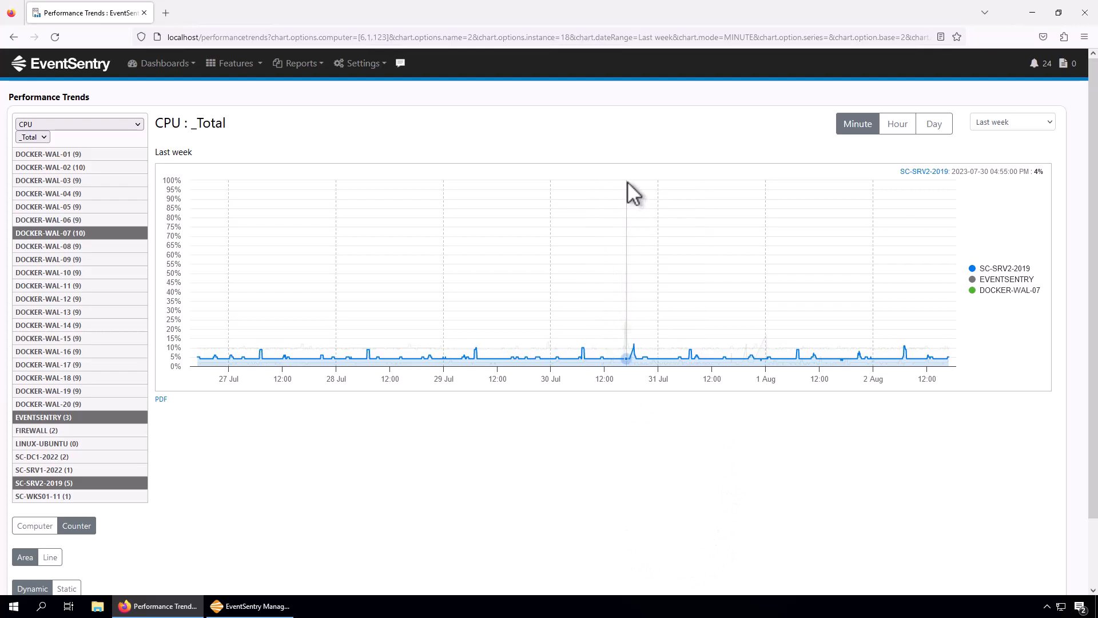
- Limit the CPU comparison chart to the last 2 days and display it as lines
left_click(1022, 123)
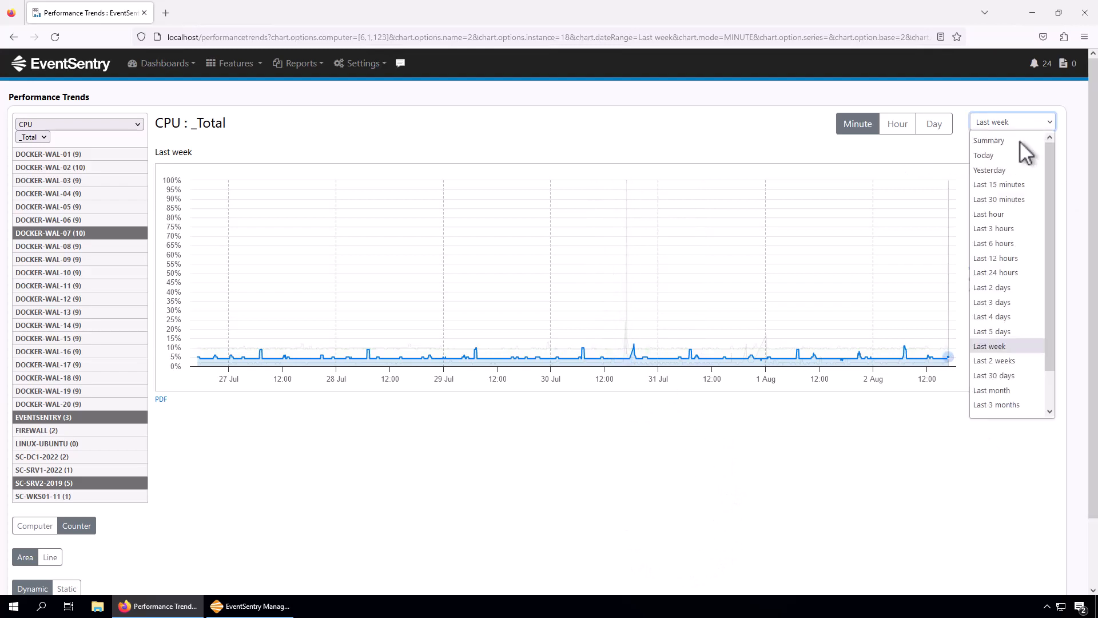
left_click(1005, 286)
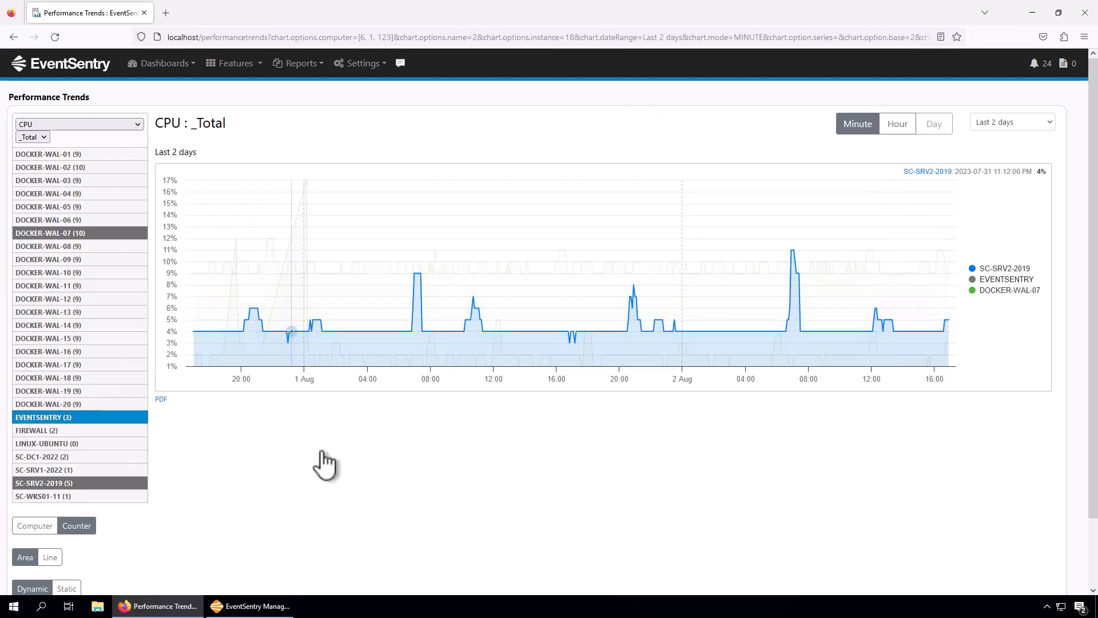
scroll(609, 470, "down", 2)
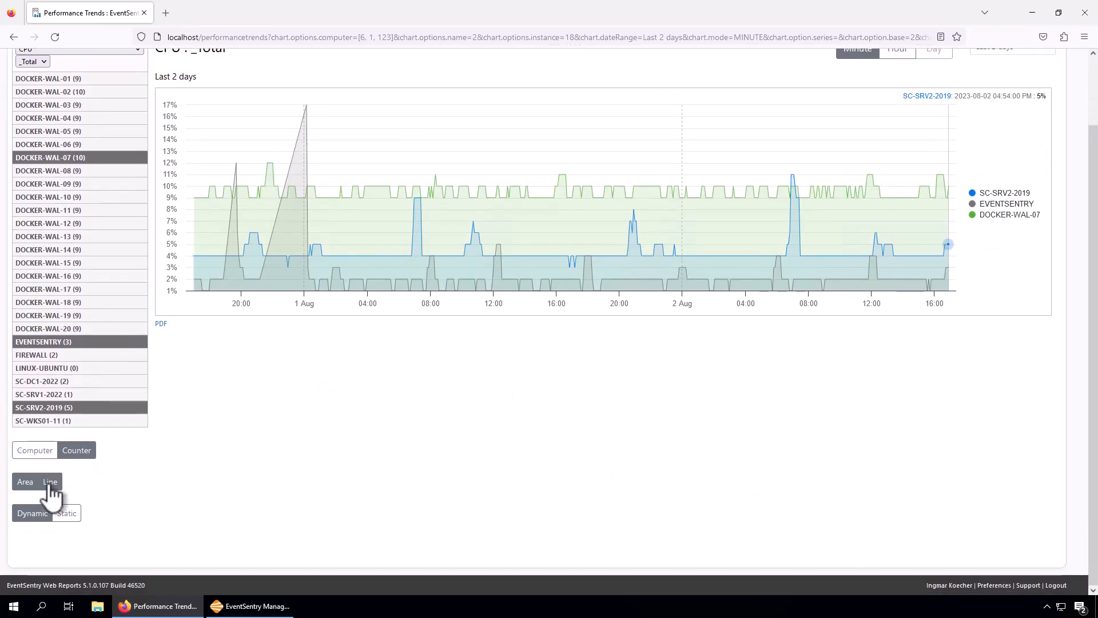
left_click(49, 483)
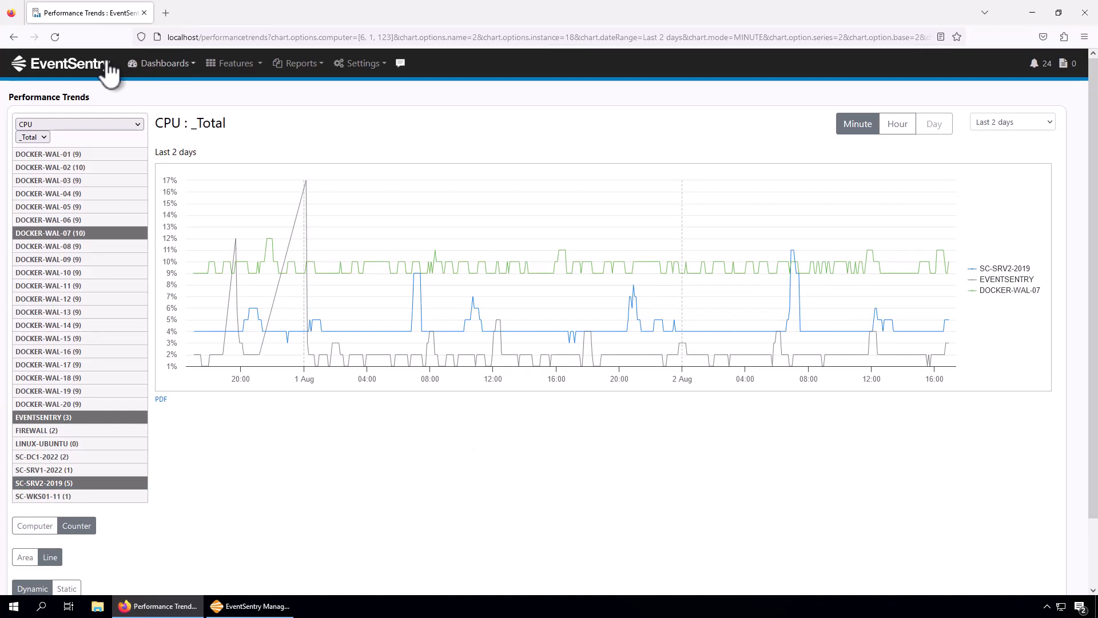
- Open the performance history report, filter it to the NTDS LDAP Searches counter name, and show the detailed records
left_click(234, 66)
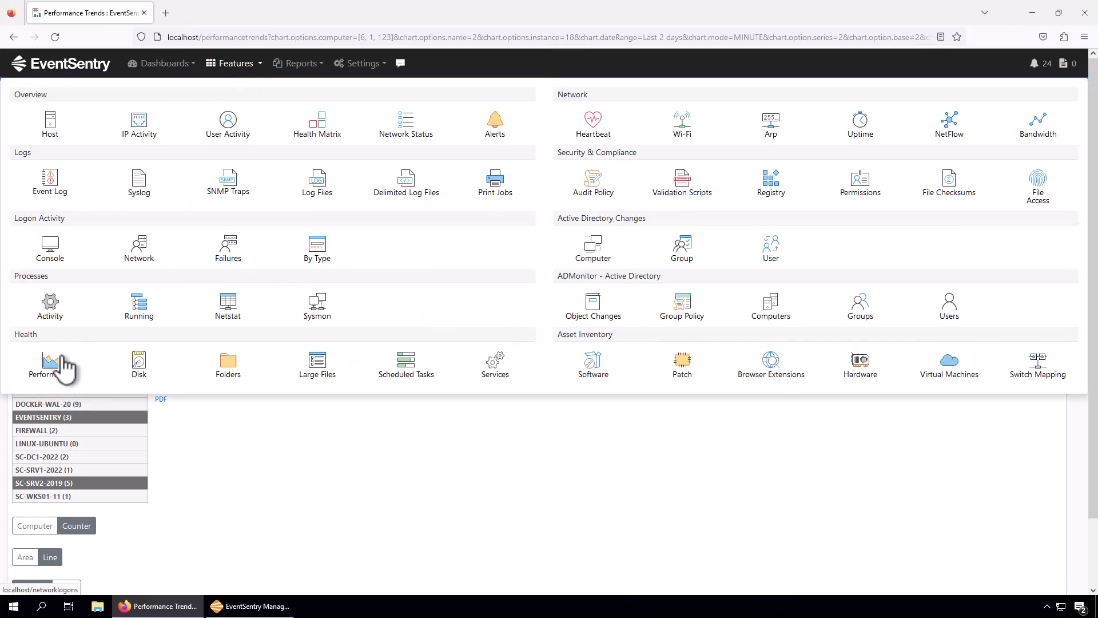
mouse_move(57, 380)
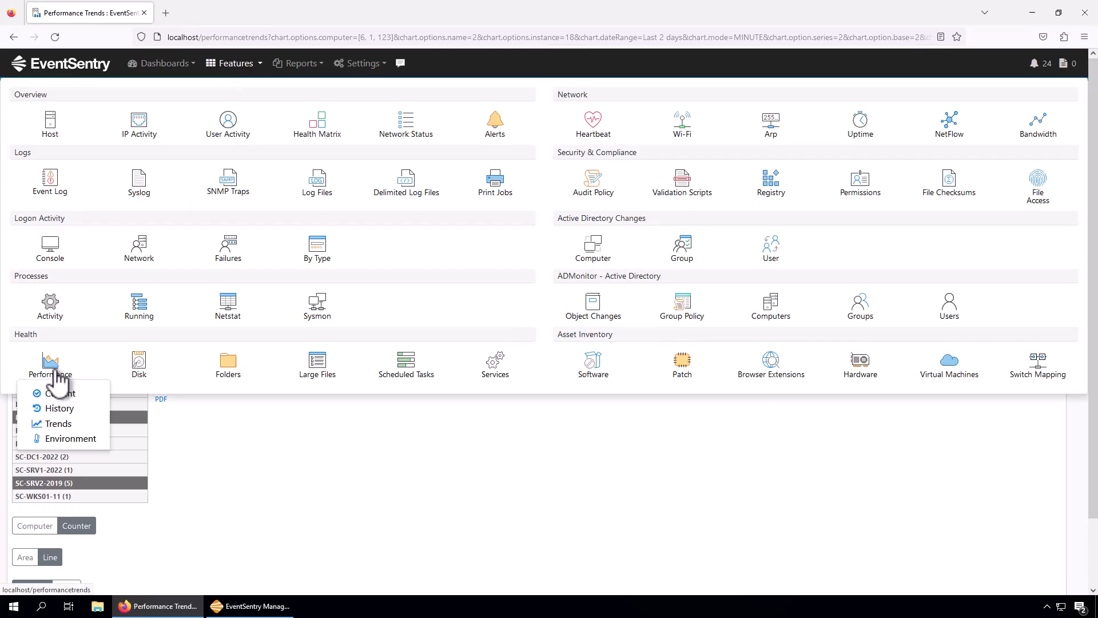
left_click(66, 409)
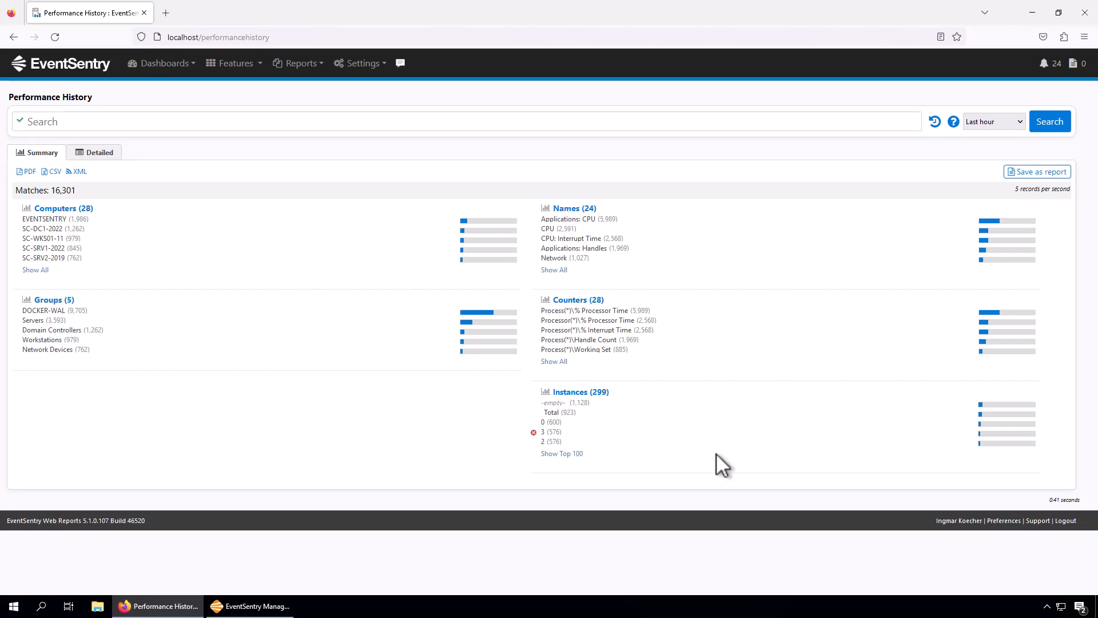
left_click(560, 270)
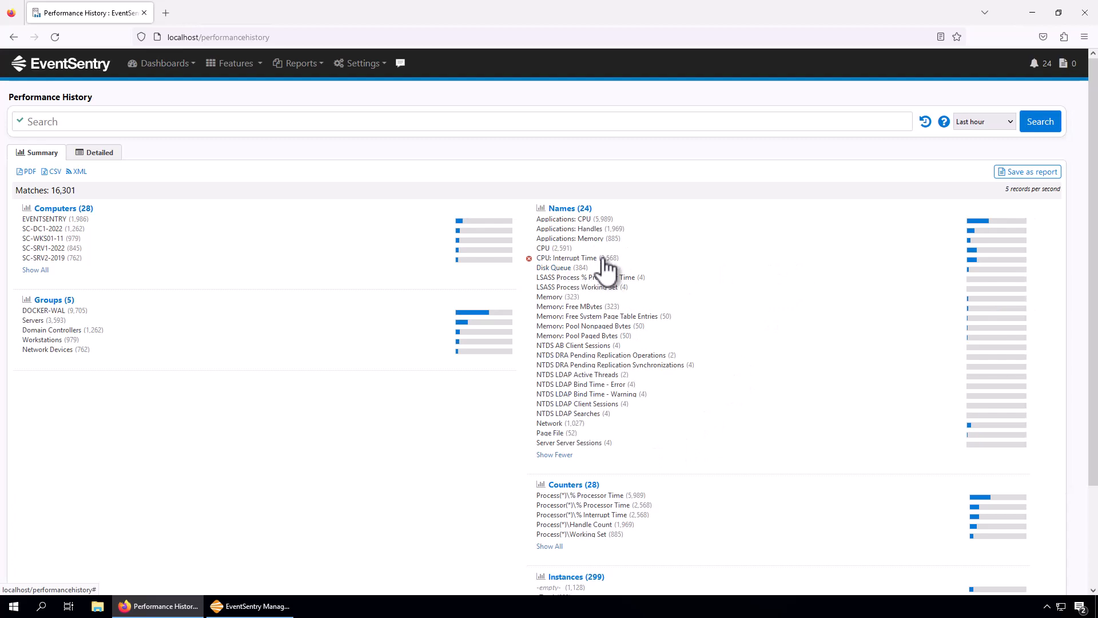
left_click(591, 414)
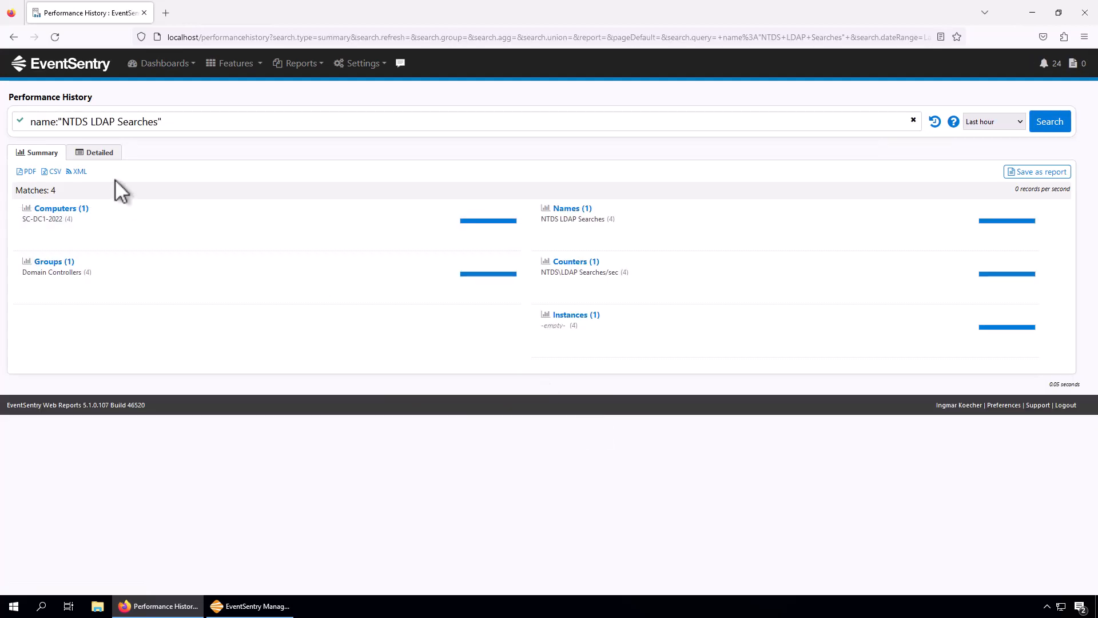
left_click(92, 152)
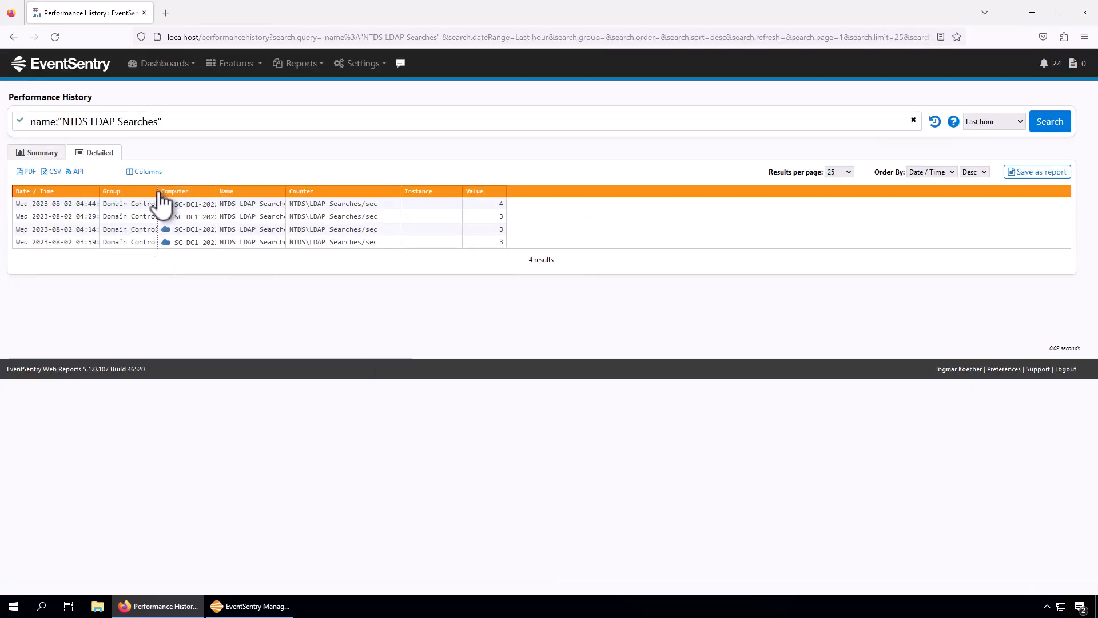
- Extend the NTDS LDAP Searches history to the last 24 hours and switch back to the EventSentry Management Console
left_click(1023, 119)
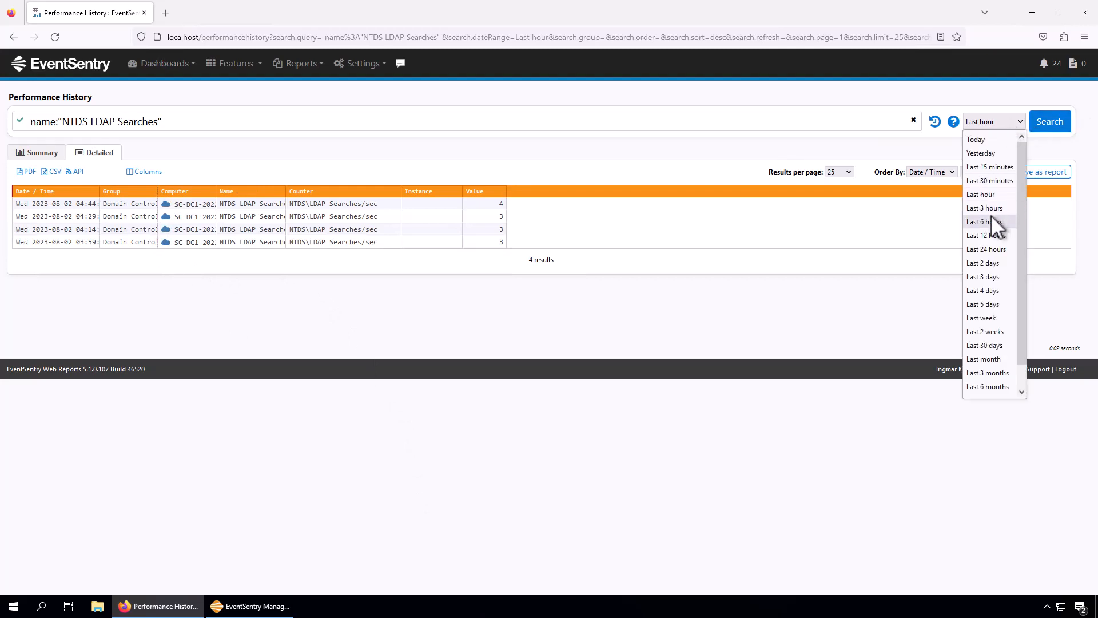
left_click(992, 250)
left_click(1058, 127)
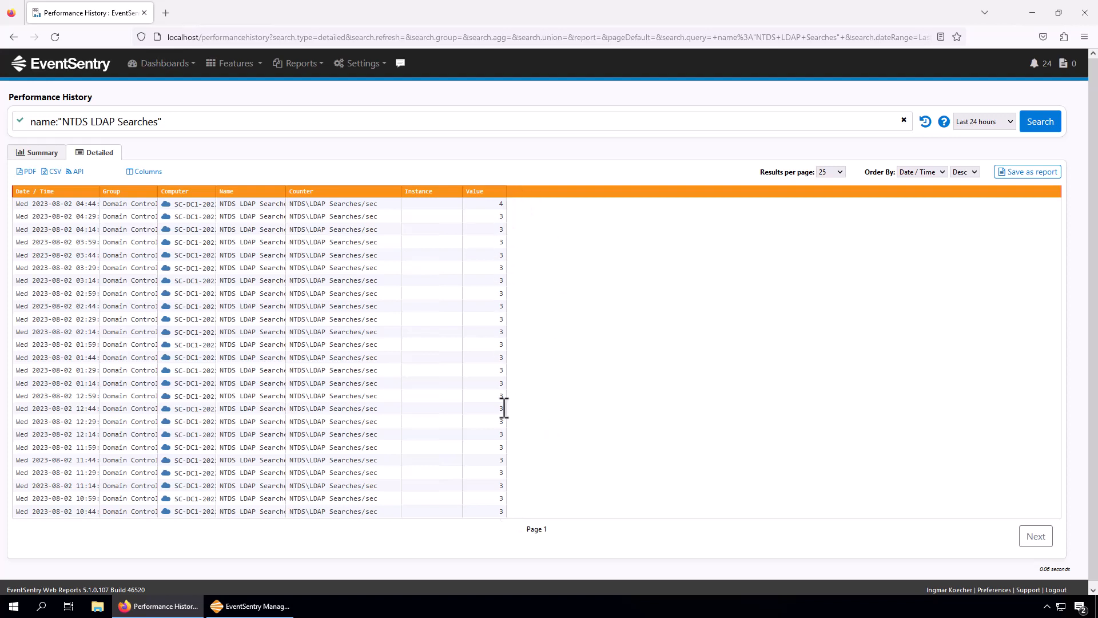
left_click(250, 609)
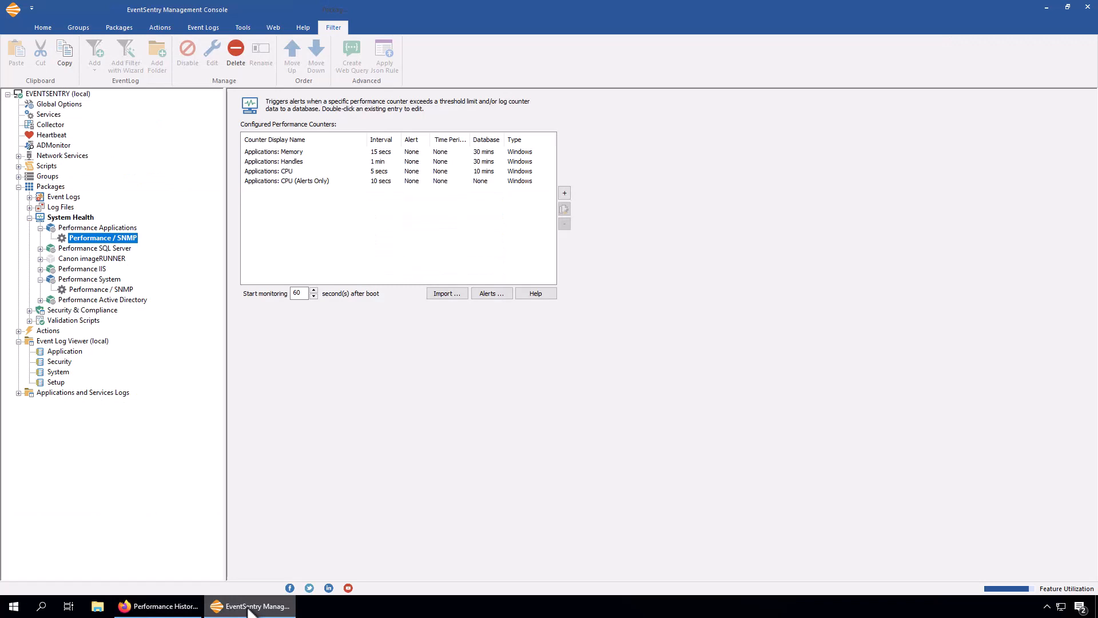